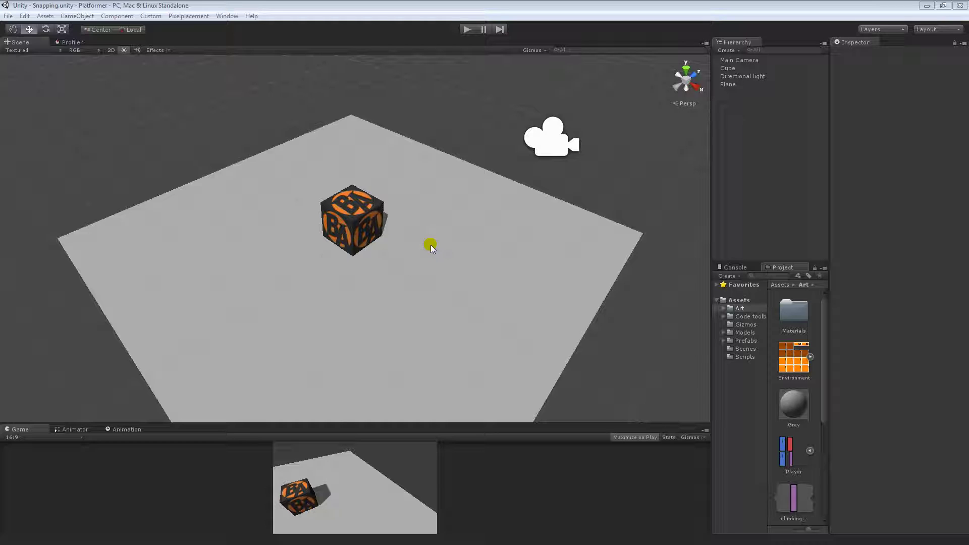
Step: Open the Snap Settings window and place it beside the cube
left_click(364, 227)
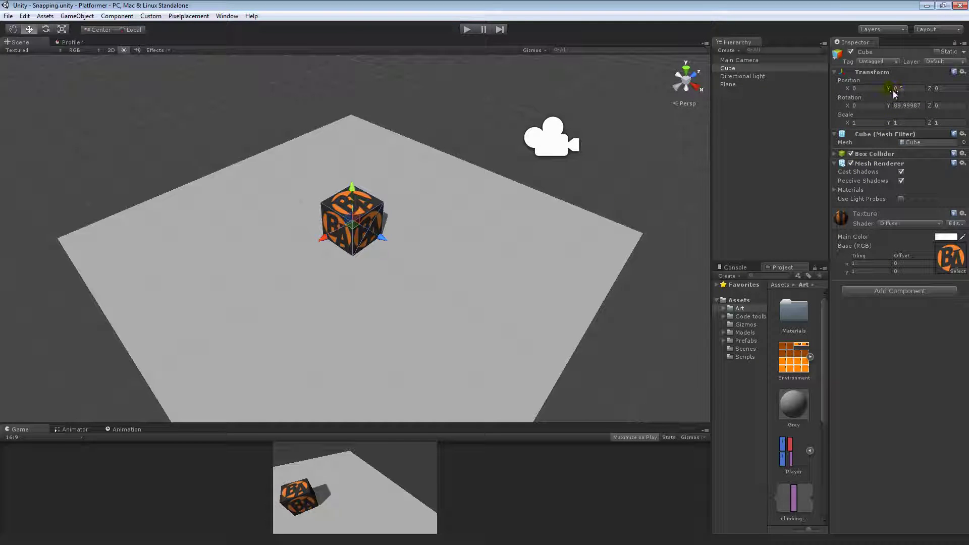
left_click(500, 248)
left_click(25, 17)
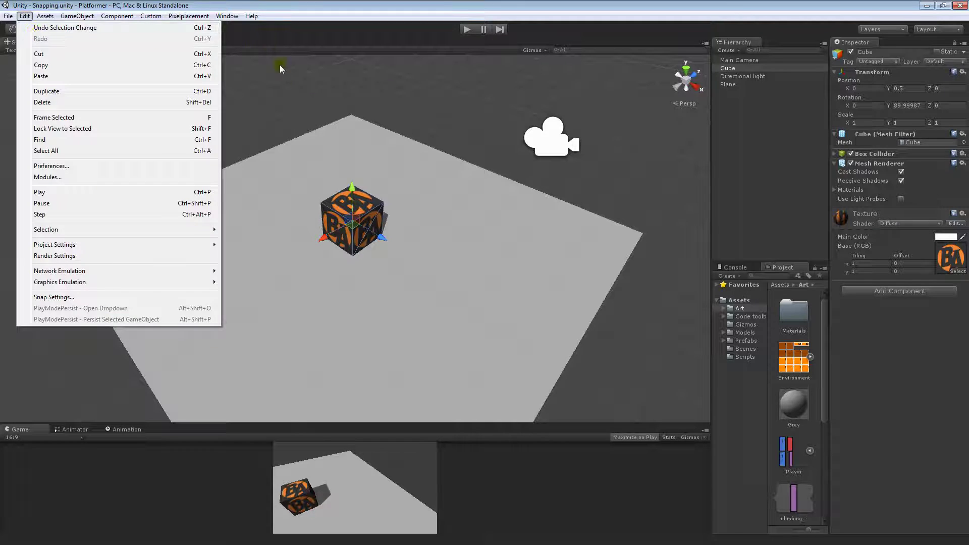
left_click(289, 84)
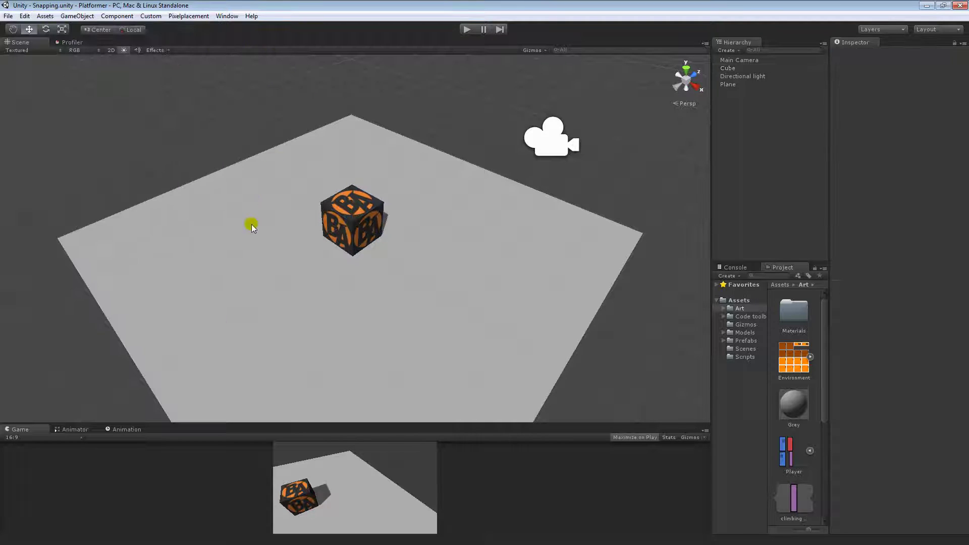
left_click(24, 18)
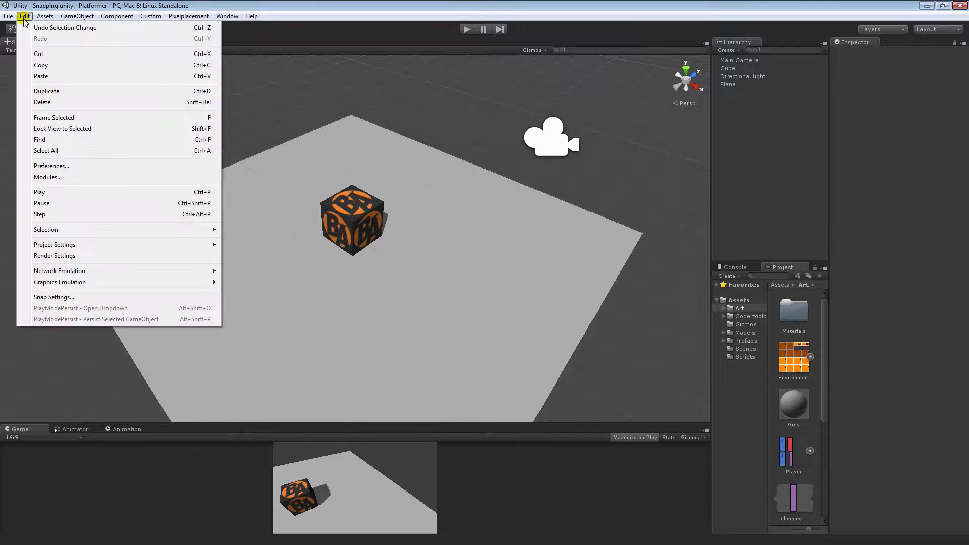
left_click(96, 298)
left_click_drag(211, 205, 250, 175)
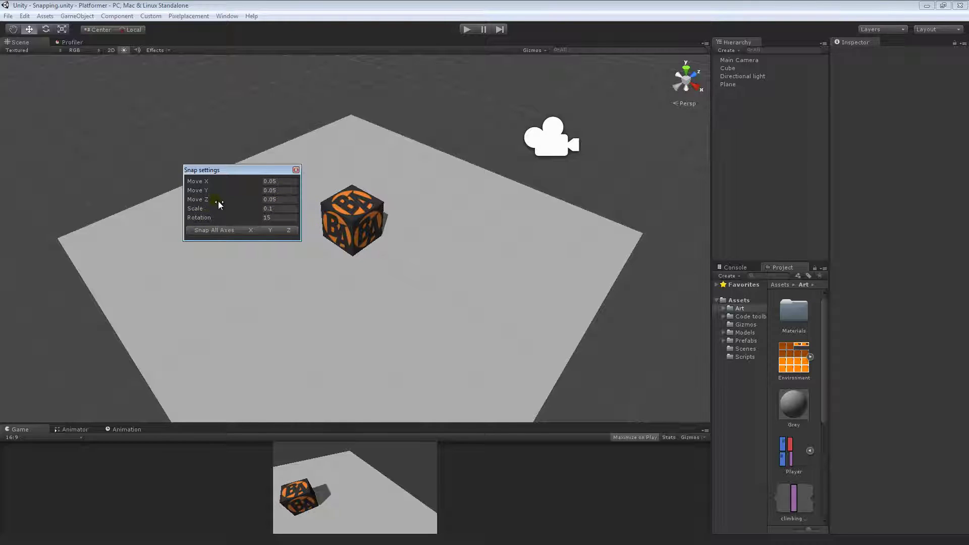
Step: Set the scale snap increment to 1
left_click(273, 213)
left_click(269, 214)
type("1")
Step: Scale the cube uniformly with snapping up to 5 on all axes, and undo the scaling
left_click(354, 217)
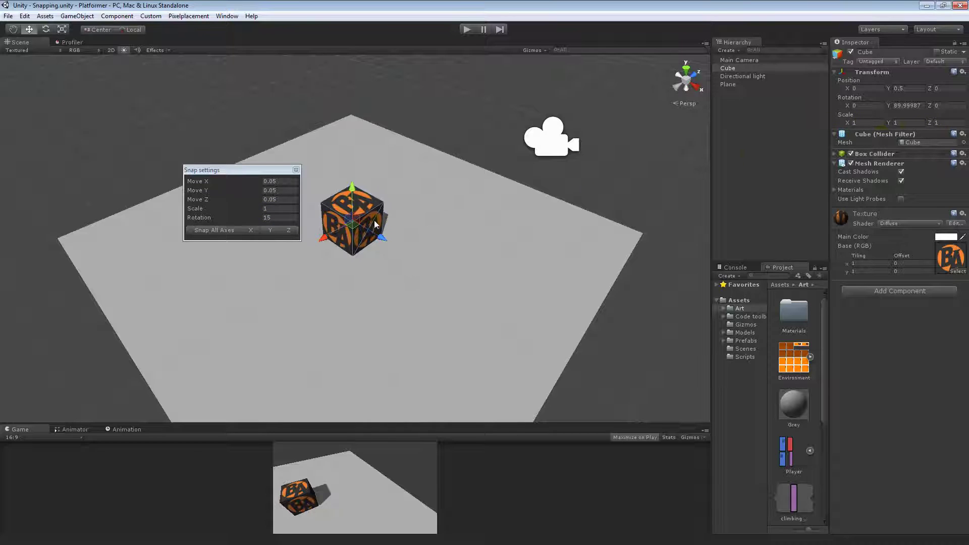
middle_click_drag(375, 224, 371, 228)
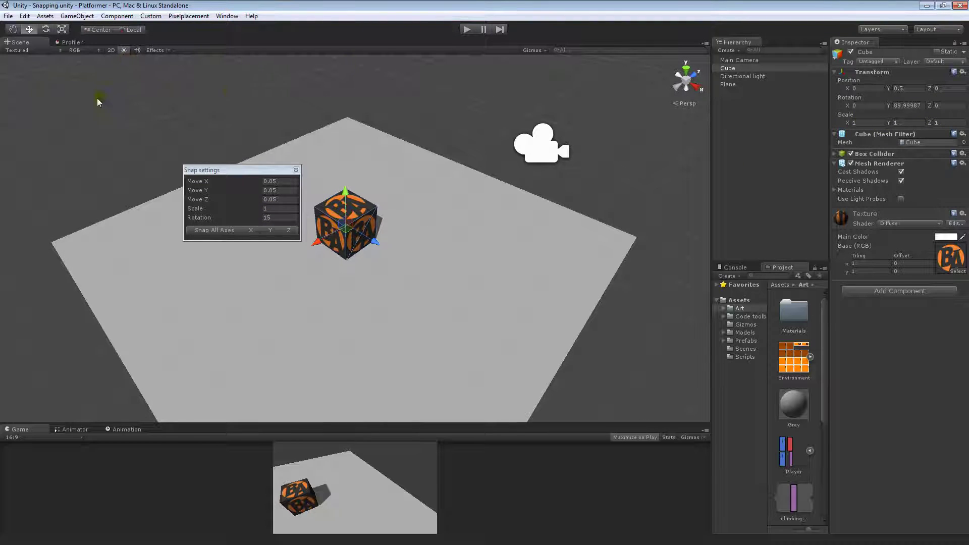
middle_click_drag(154, 97, 208, 95)
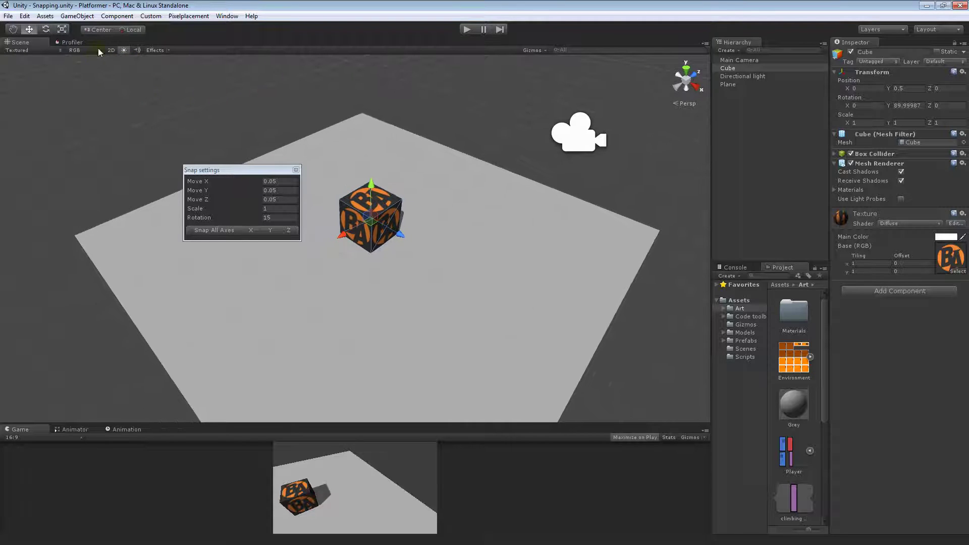
left_click(66, 30)
middle_click_drag(373, 219, 369, 222)
left_click_drag(369, 223, 407, 169)
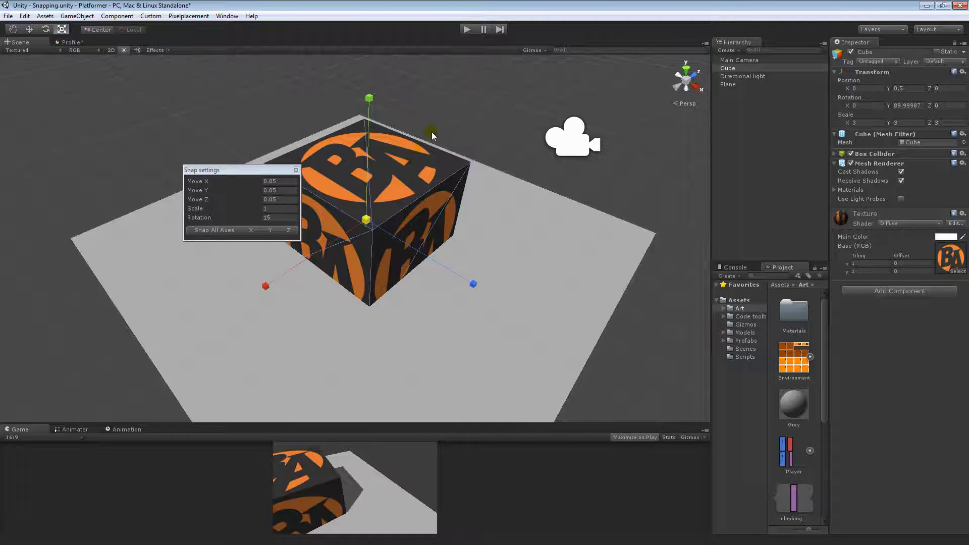
mouse_move(431, 132)
left_mouse_down()
mouse_move(479, 93)
mouse_move(439, 119)
left_mouse_up()
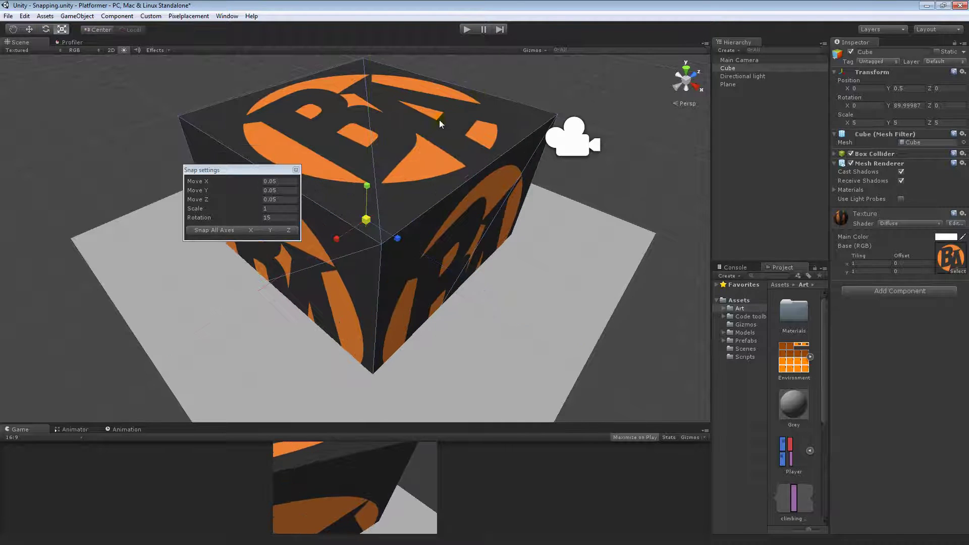
key("ctrl+z")
Step: Set the scale snap increment to 0.1, test a uniform scaling of the cube, and undo that scaling
left_click(265, 211)
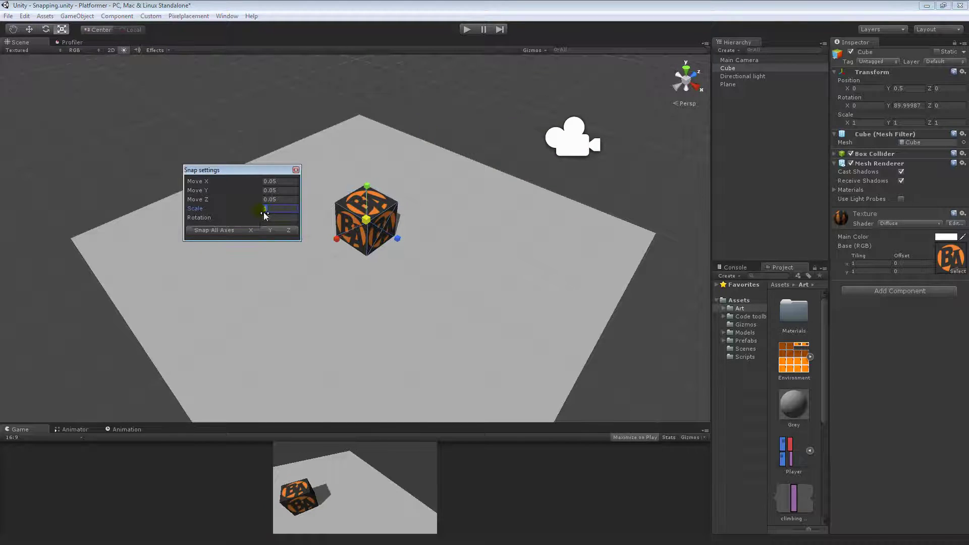
type("0.1")
middle_click_drag(422, 259, 432, 212)
left_click_drag(376, 216, 429, 224)
key("ctrl+z")
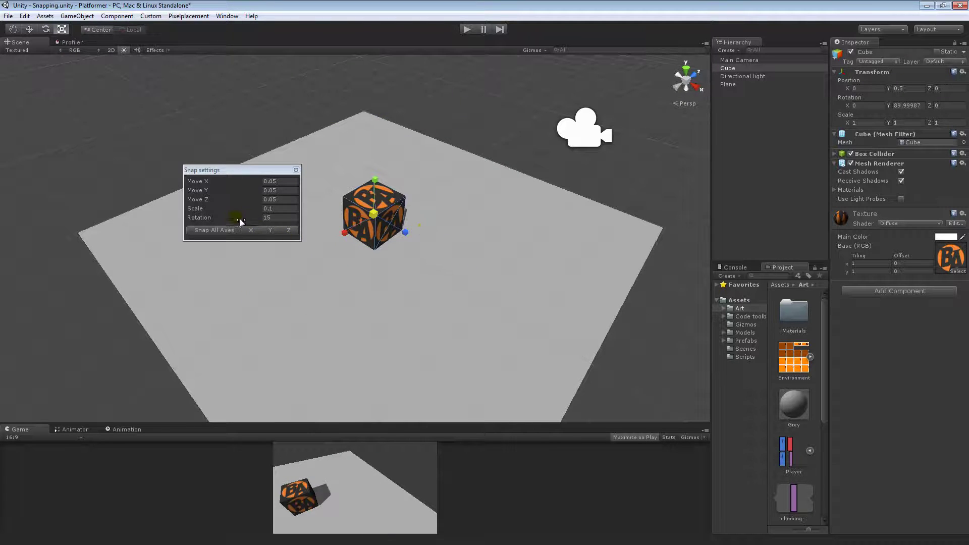
Step: Activate the Rotate tool and close the Snap Settings window
key("e")
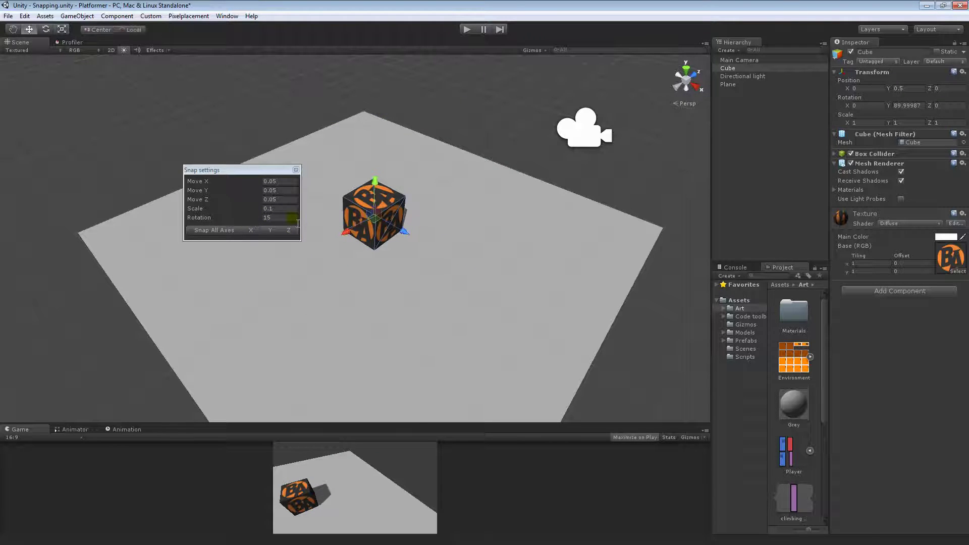
middle_click_drag(410, 227, 410, 246)
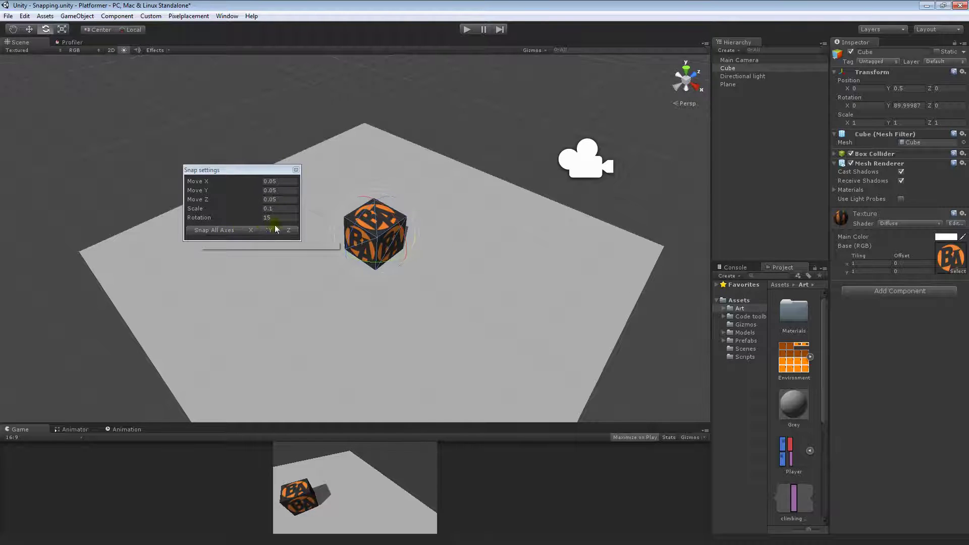
left_click_drag(241, 170, 274, 161)
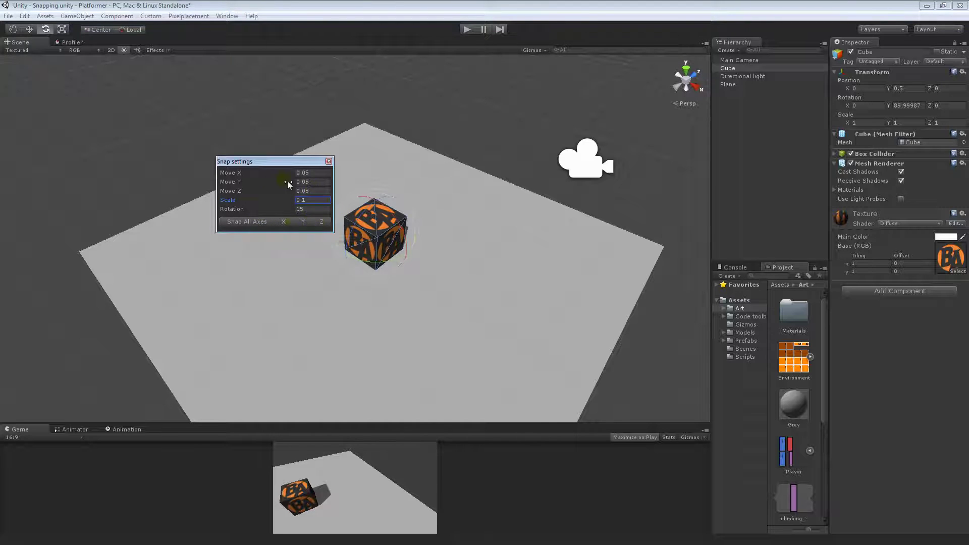
left_click(328, 162)
left_click(474, 122)
Step: Duplicate the cube and move the copy near the plane's far corner, at about X -3.13, Z 0.9
middle_click_drag(438, 211, 353, 213)
left_click(353, 213)
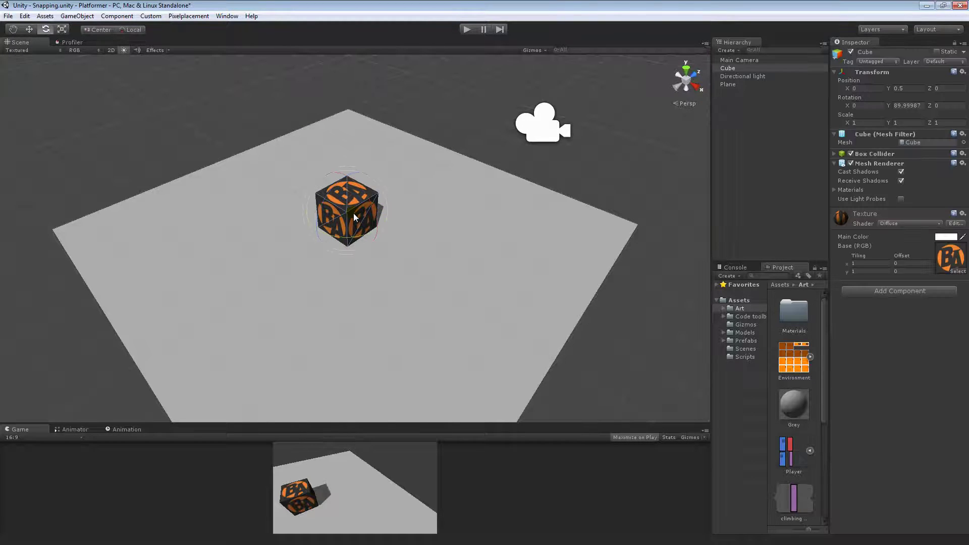
key("w")
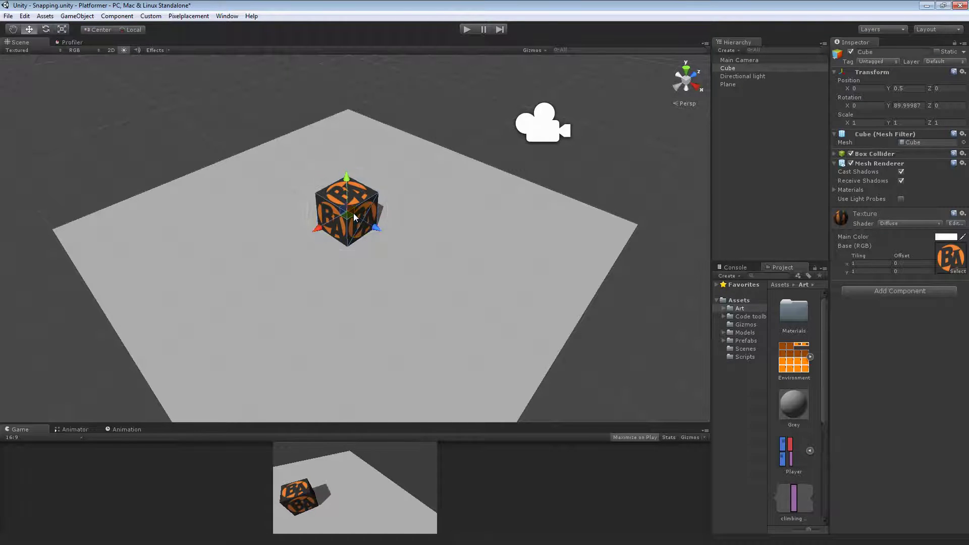
middle_click_drag(406, 208, 374, 242)
middle_click_drag(303, 275, 338, 248)
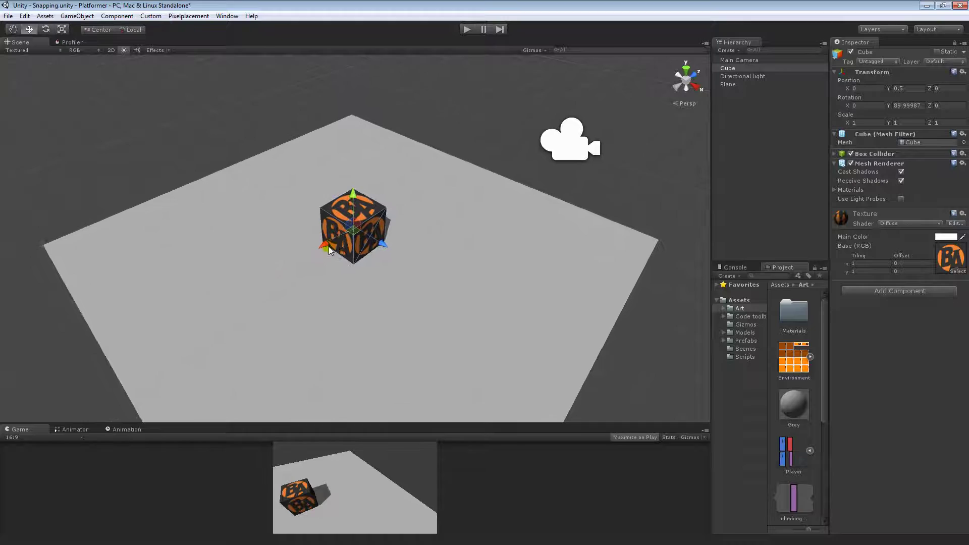
key("ctrl+d")
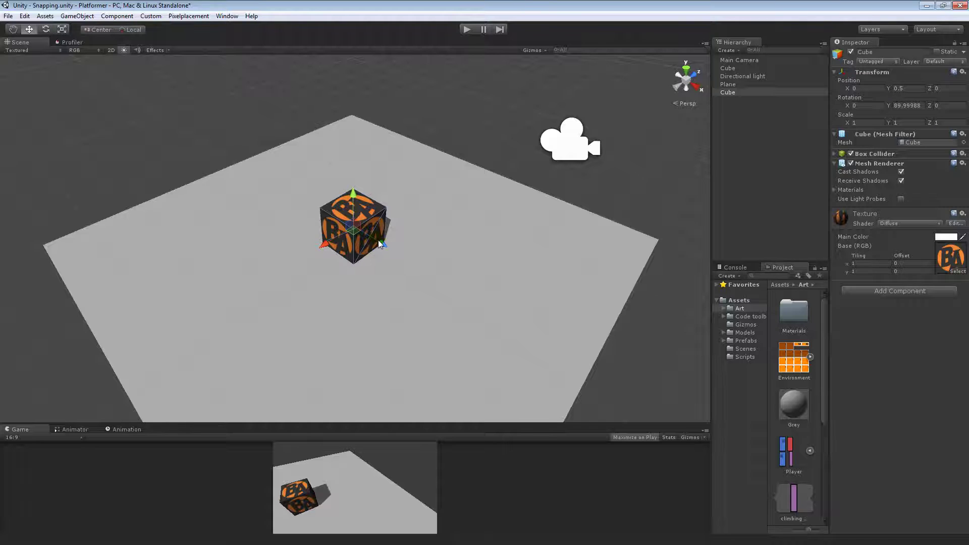
left_click_drag(382, 245, 438, 282)
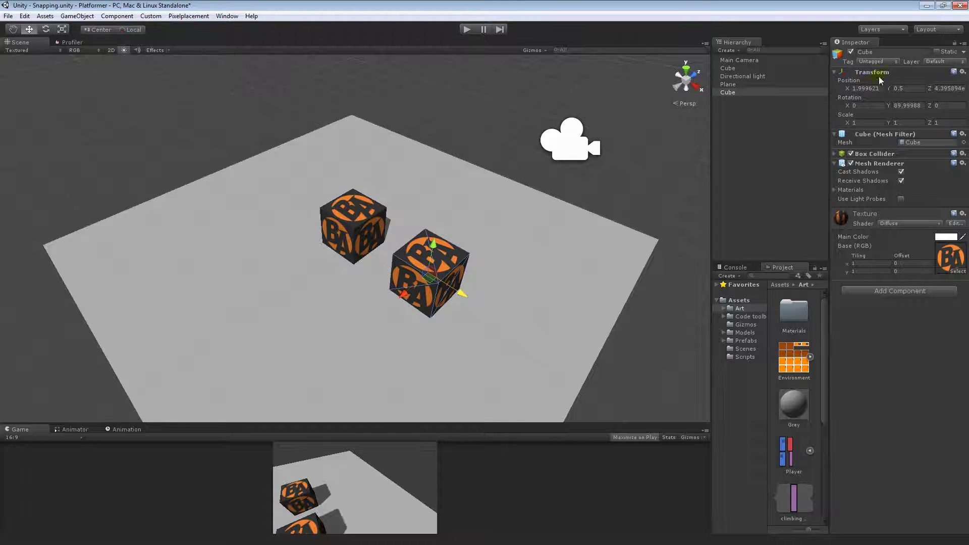
left_click_drag(456, 285, 295, 162)
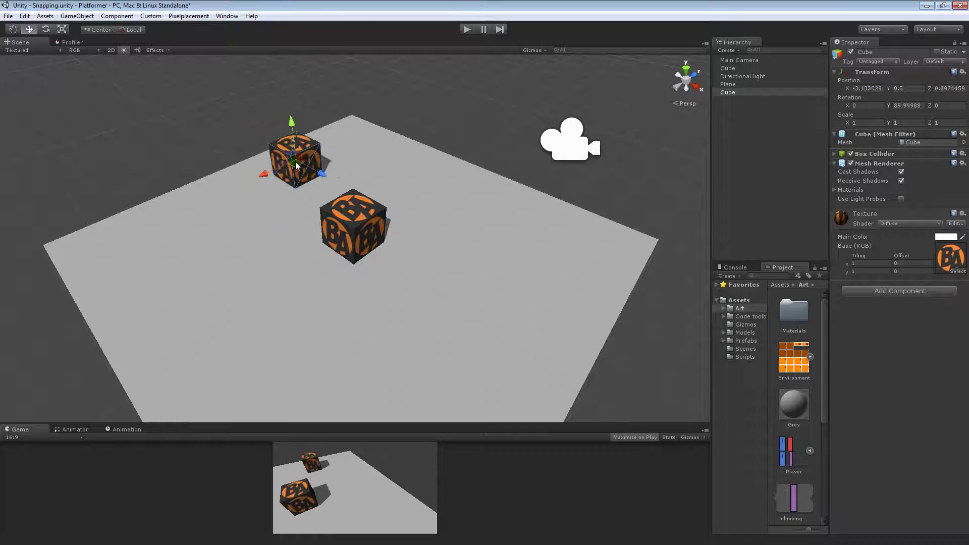
Step: Rotate the copied cube freely to about 17, 191, -332 degrees and scale it uniformly to about 0.7
key("e")
left_click_drag(312, 123, 374, 84)
key("r")
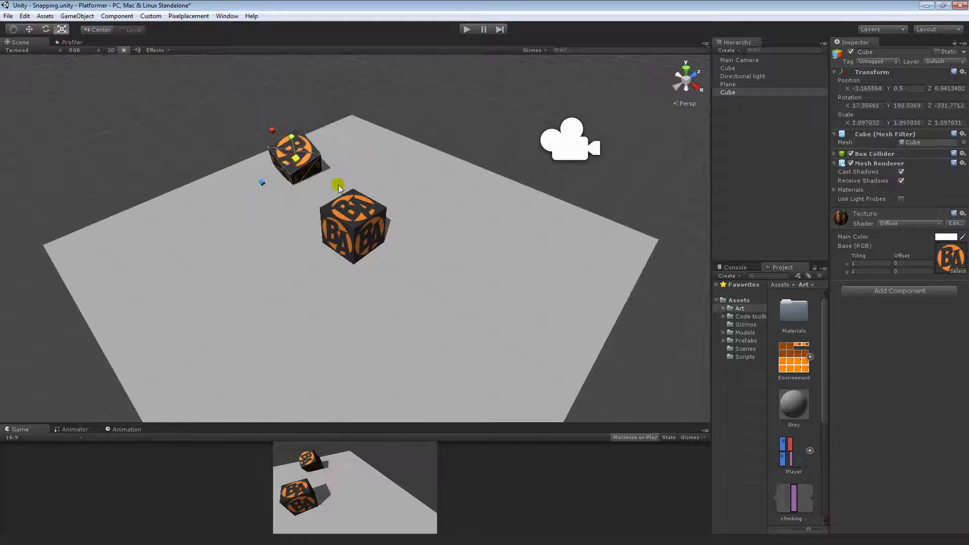
left_click_drag(339, 184, 353, 251)
key("w")
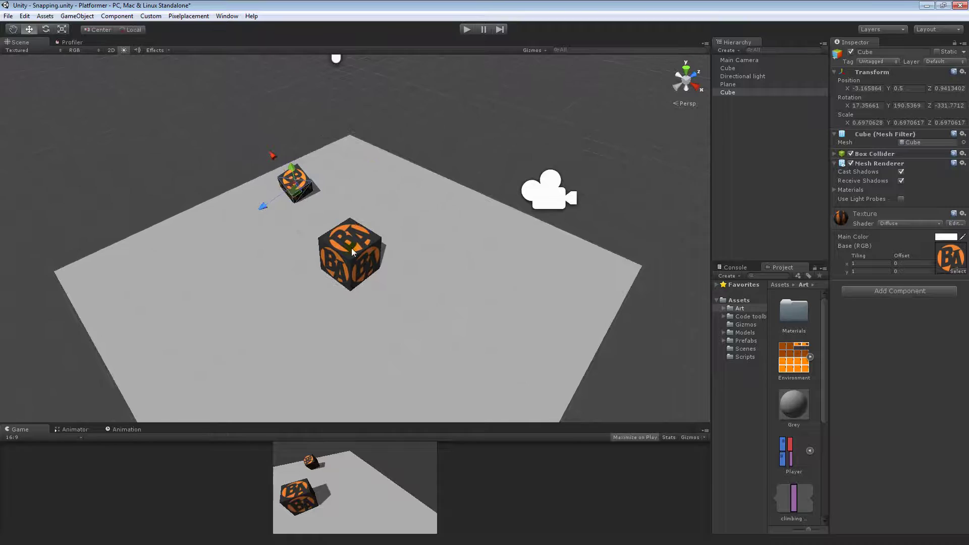
Step: Select the original cube and switch the transform handles from Local to Global orientation
left_click(352, 251)
left_click_drag(406, 281, 369, 227, "alt")
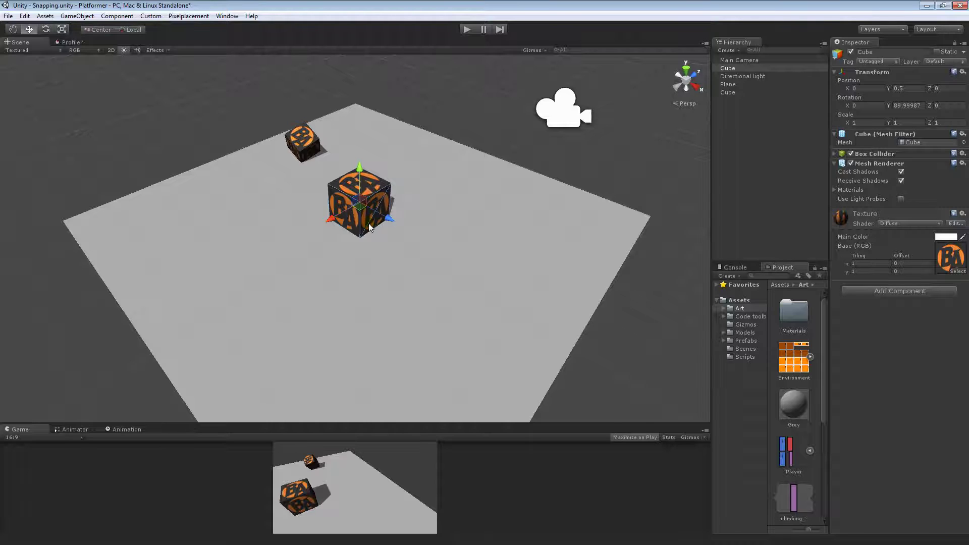
middle_click_drag(370, 228, 353, 233)
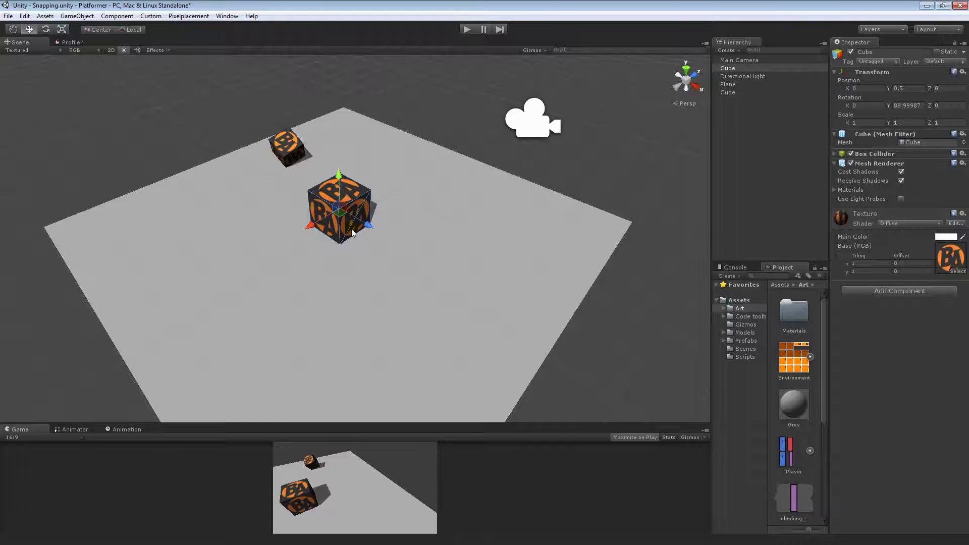
middle_click_drag(351, 229, 345, 236)
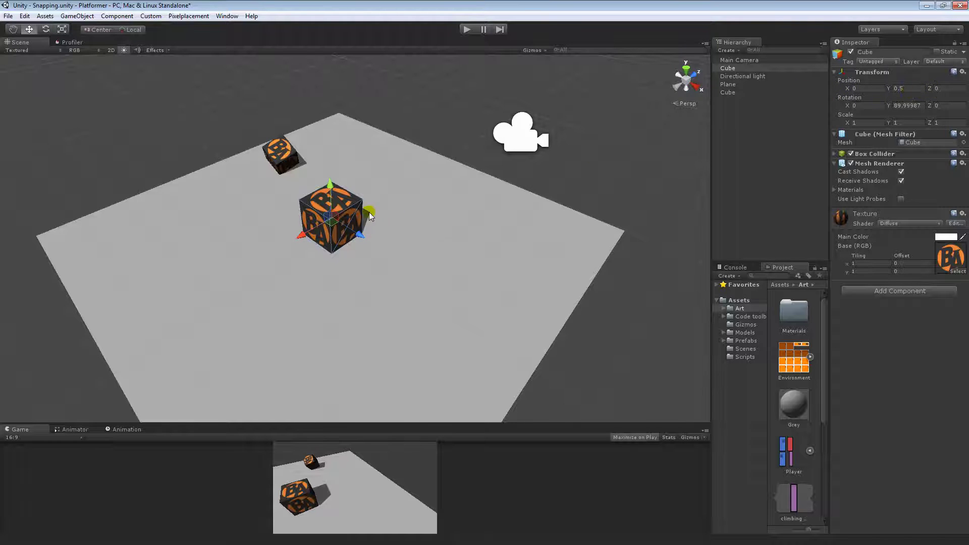
middle_click_drag(369, 212, 371, 198)
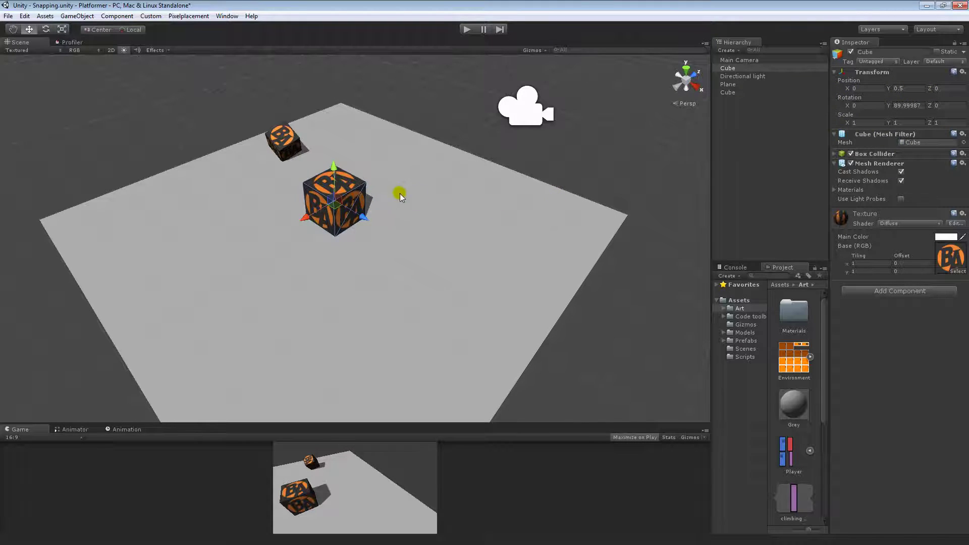
middle_click_drag(372, 199, 355, 170)
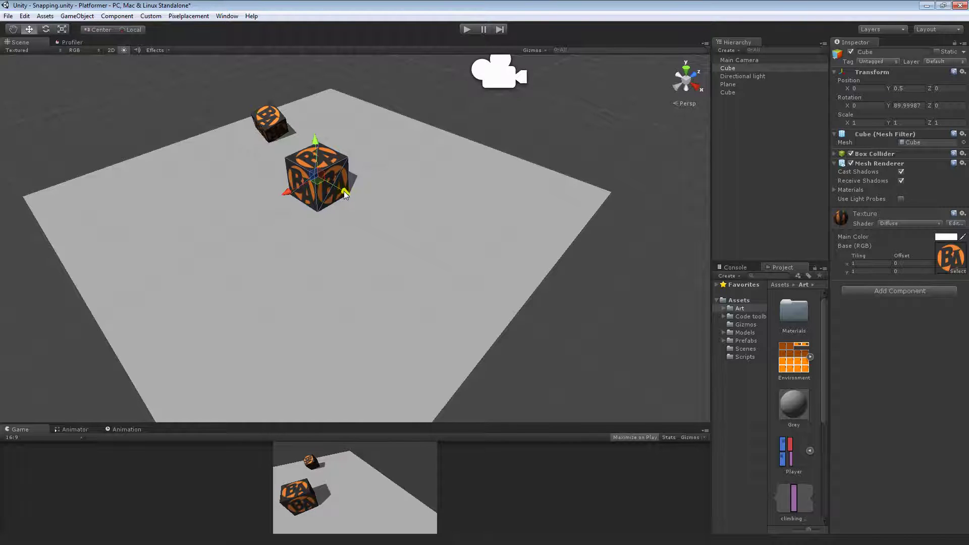
mouse_move(345, 194)
left_mouse_down()
mouse_move(396, 228)
mouse_move(350, 182)
left_mouse_up()
left_click(132, 29)
Step: Move the original cube along the global Z axis with snapping to Z position 1
right_click_drag(368, 180, 361, 190, "alt")
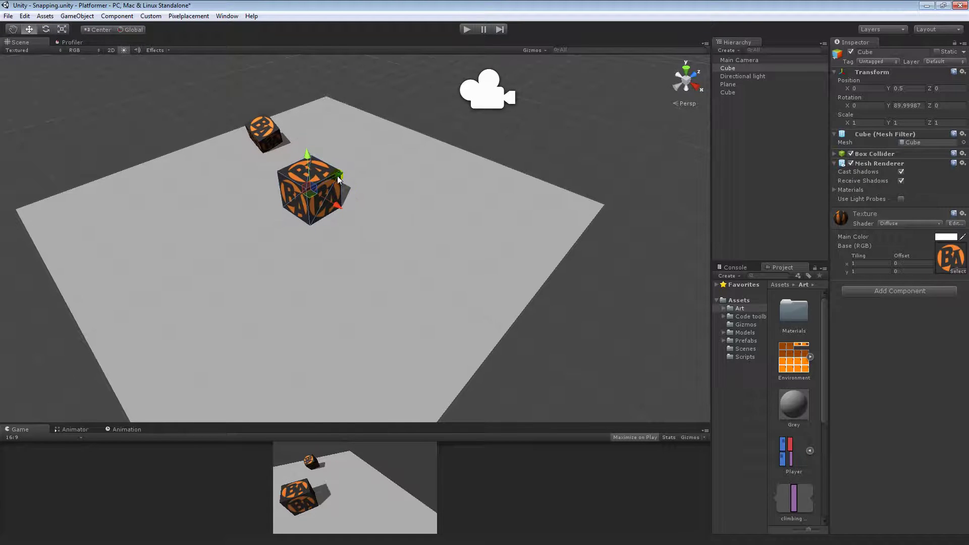
mouse_move(335, 182)
left_mouse_down()
mouse_move(357, 171)
mouse_move(347, 172)
left_mouse_up()
middle_click_drag(347, 172, 337, 180)
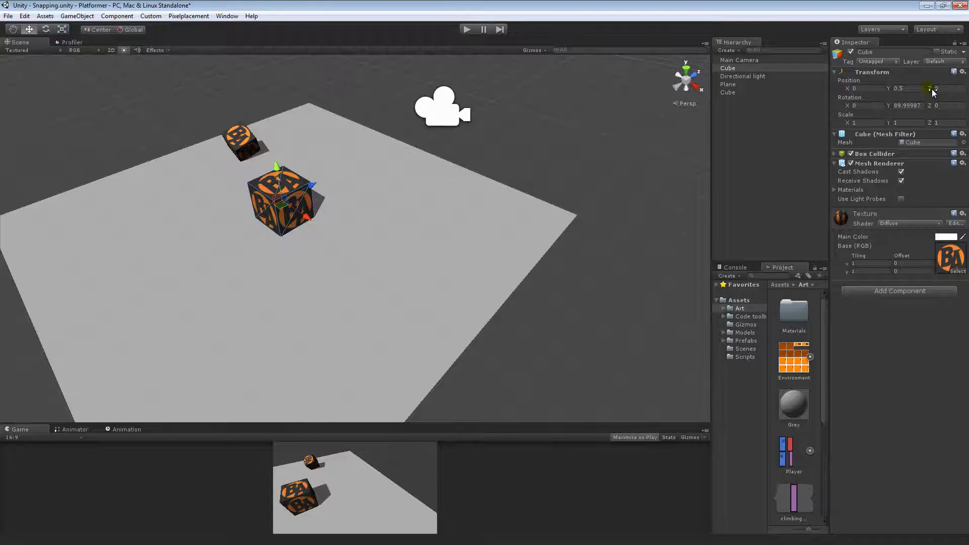
middle_click_drag(322, 188, 305, 194)
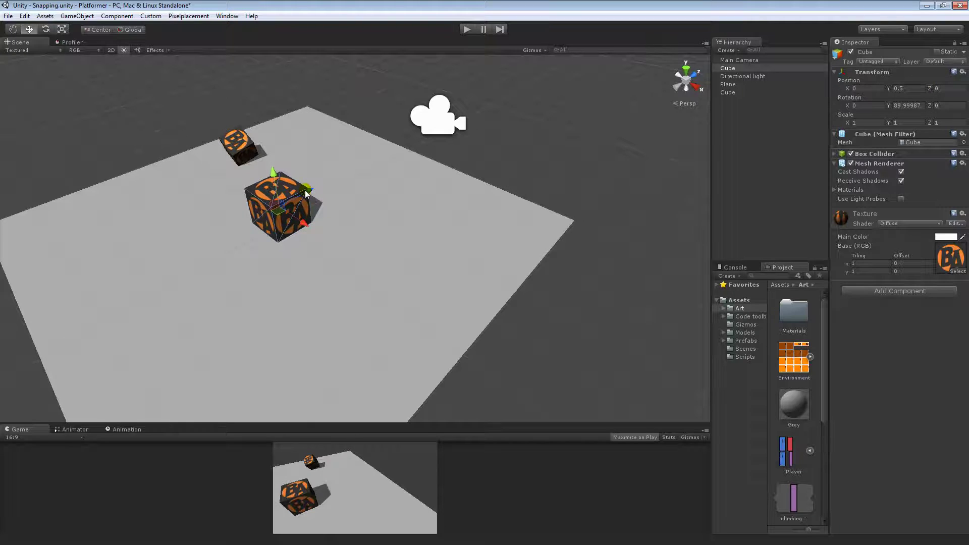
left_click_drag(306, 194, 341, 184)
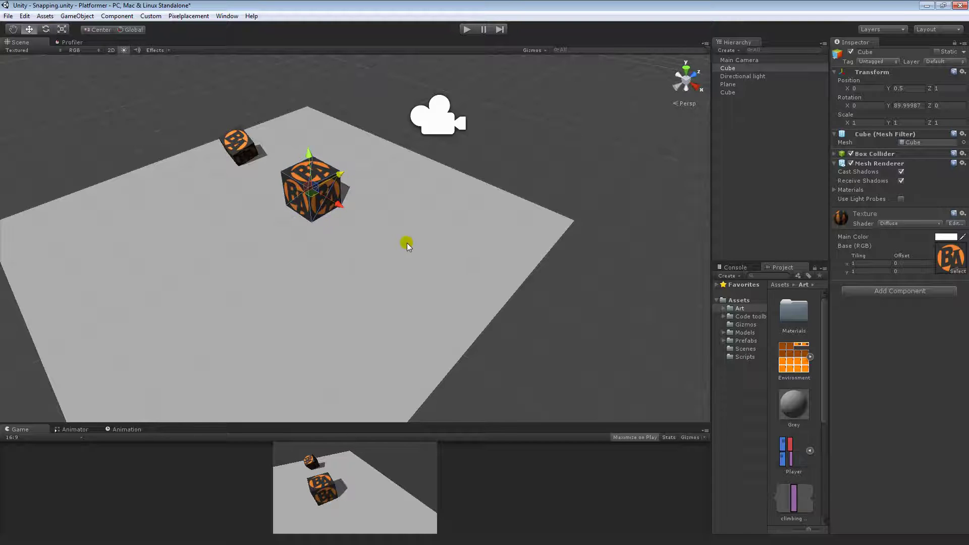
Step: Move the original cube freely back along Z to about 0.81, and set its Z position to 0
middle_click_drag(341, 184, 323, 208)
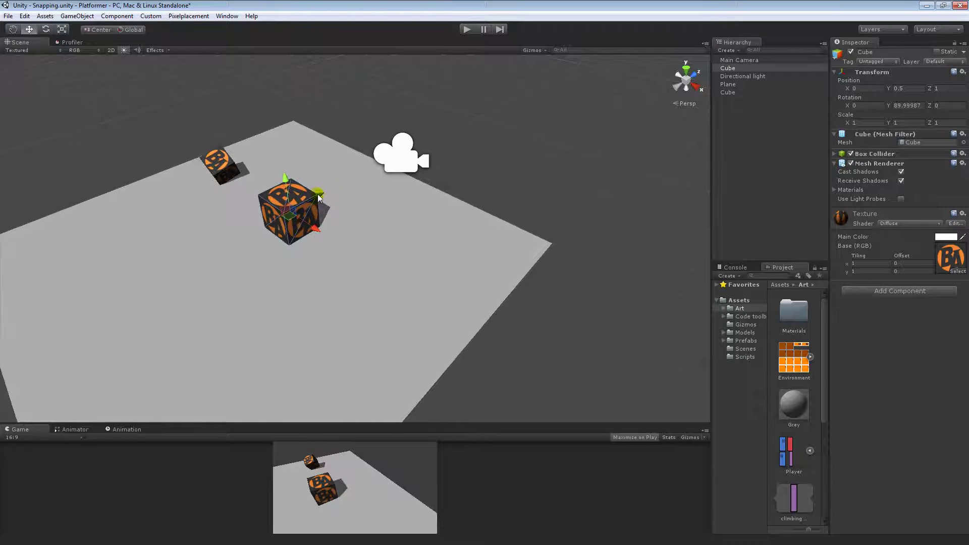
mouse_move(323, 208)
left_mouse_down()
mouse_move(347, 208)
mouse_move(264, 247)
mouse_move(335, 209)
mouse_move(321, 217)
left_mouse_up()
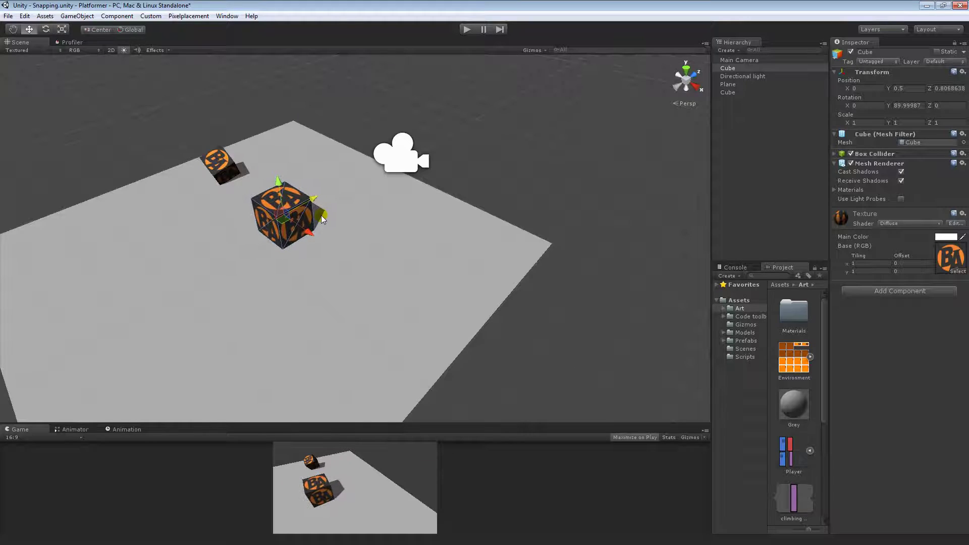
left_click(947, 89)
type("0")
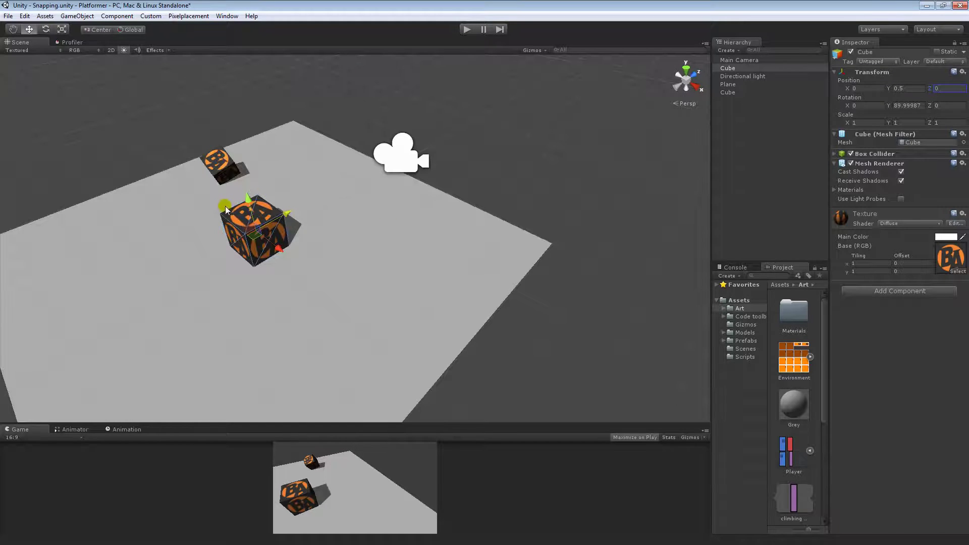
Step: Activate the Rotate tool and collapse the original cube's Mesh Filter, Mesh Renderer and texture material details in the Inspector
middle_click_drag(276, 249, 311, 237)
key("e")
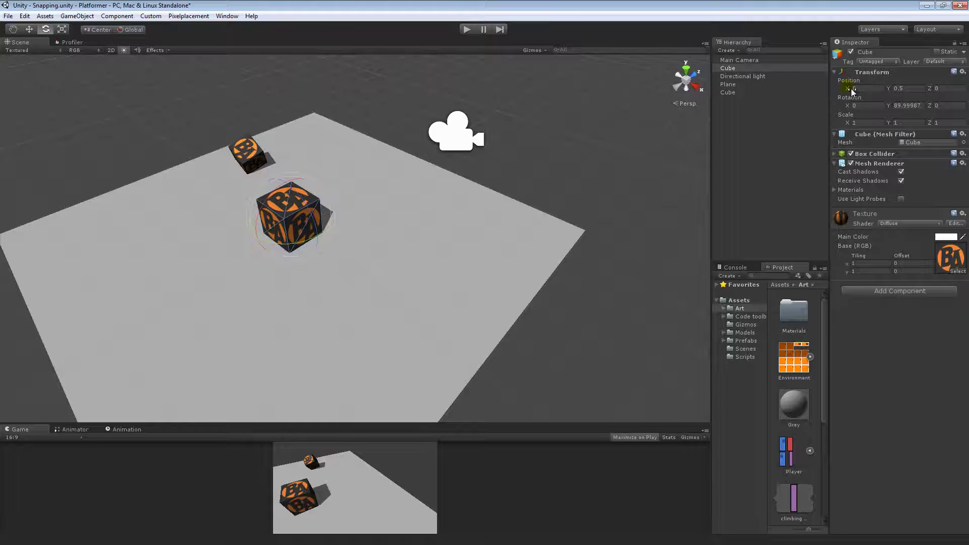
left_click(834, 135)
left_click(834, 153)
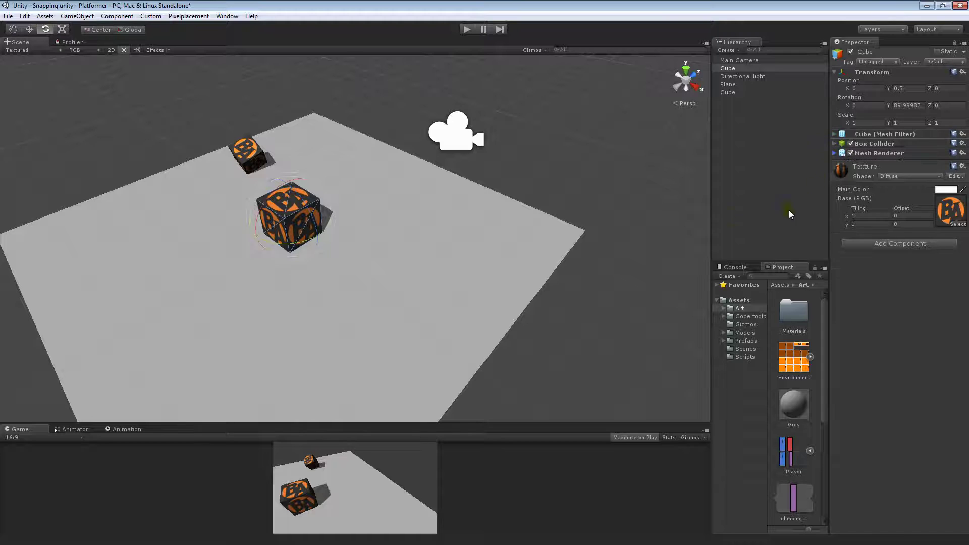
left_click(853, 174)
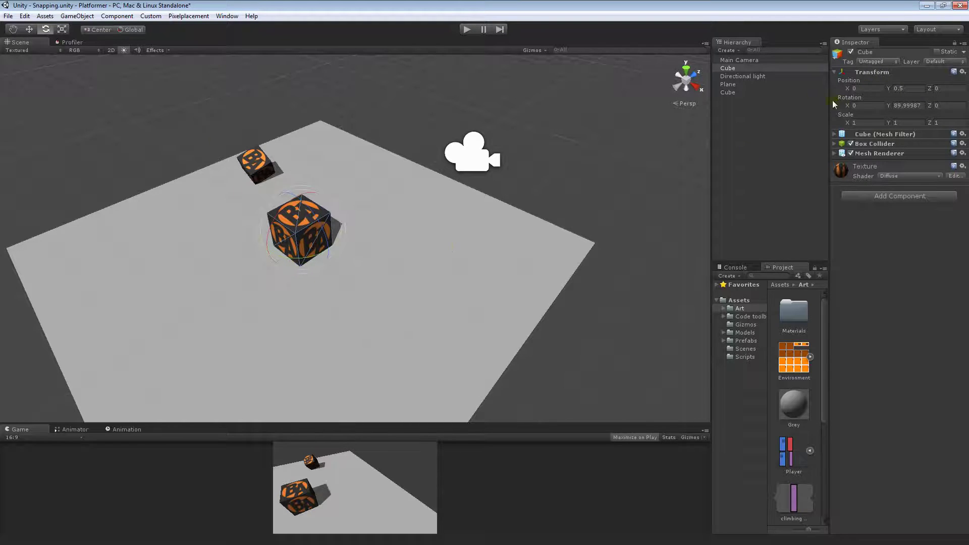
Step: Rotate the original cube about Y with snapping to about 180 degrees and check the rotation increment in the snap settings
left_click_drag(303, 260, 186, 290)
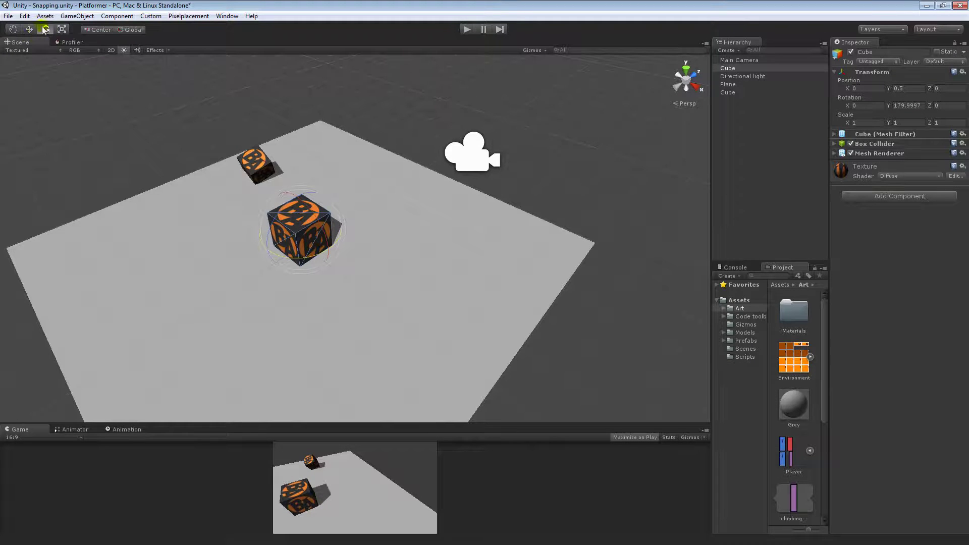
left_click(24, 15)
left_click(67, 297)
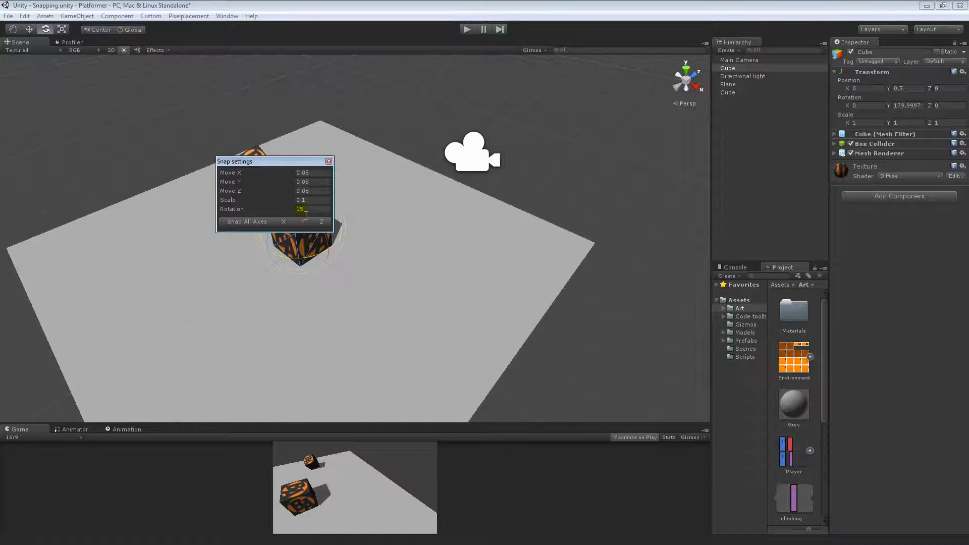
left_click(328, 161)
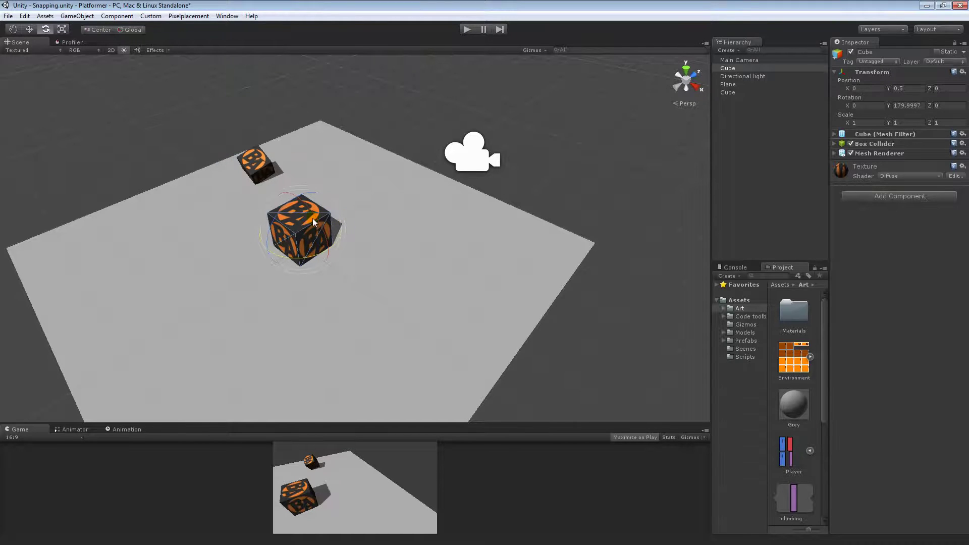
Step: Try a snapped rotation of the cube about Y to about 255 degrees and undo it
left_click_drag(314, 223, 162, 283, "alt")
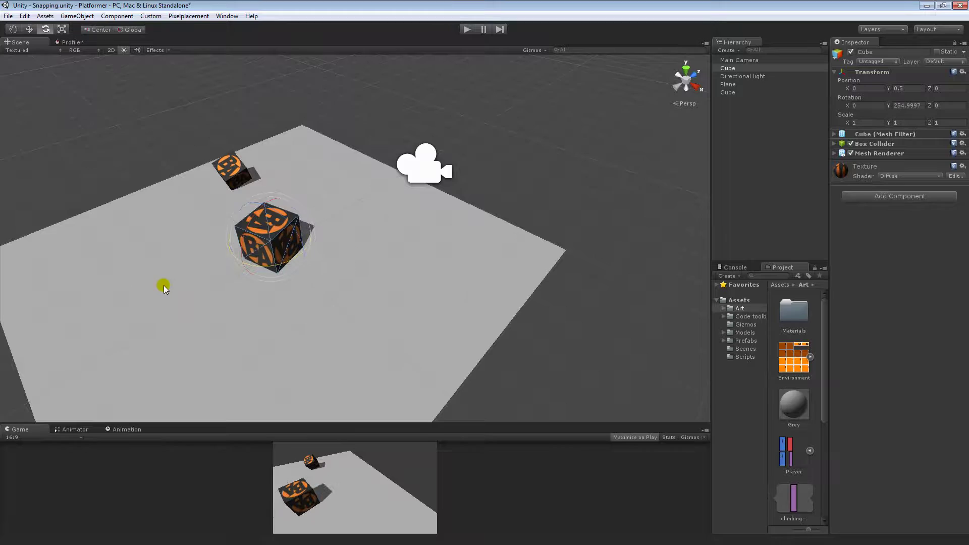
key("ctrl+z")
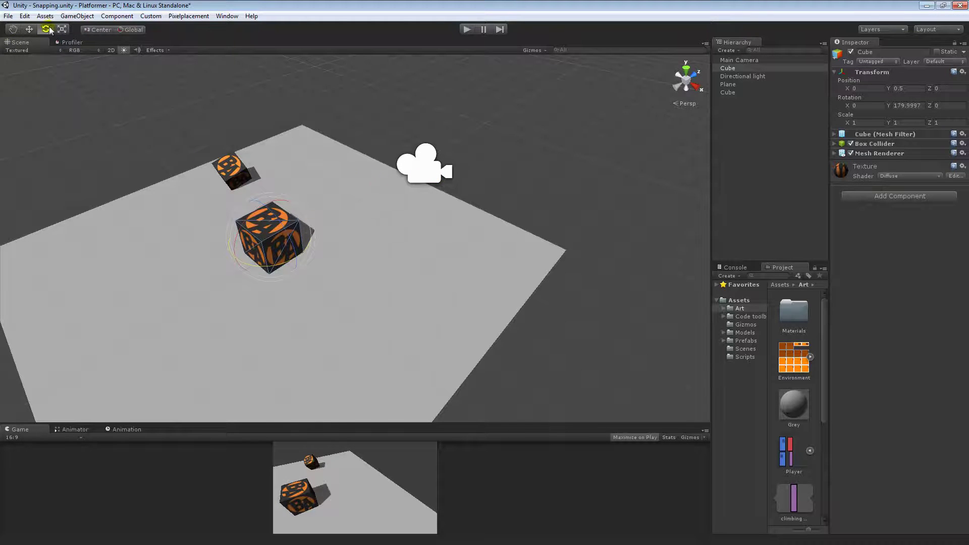
Step: Set the rotation snap to 45 and rotate the cube about Y with snapping to 0 degrees
left_click(45, 15)
mouse_move(25, 16)
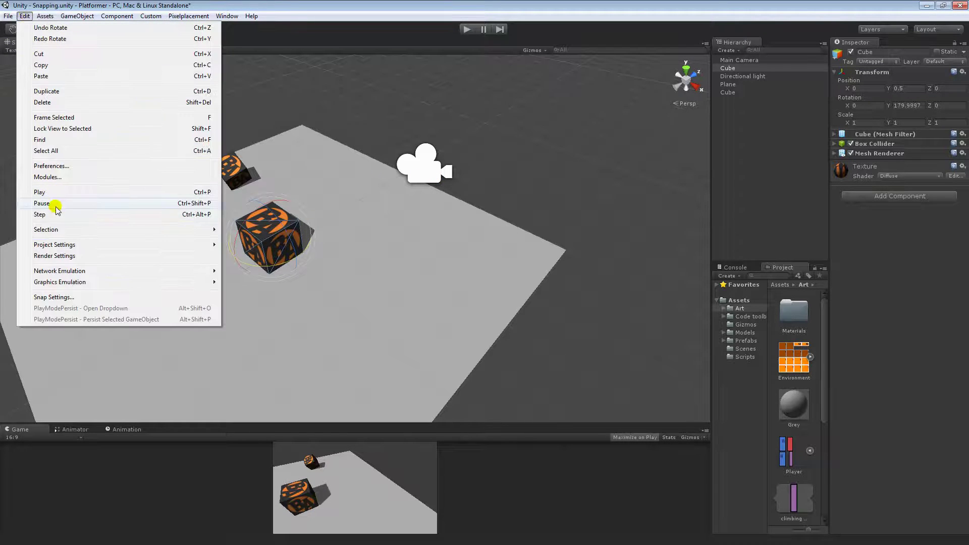
left_click(67, 297)
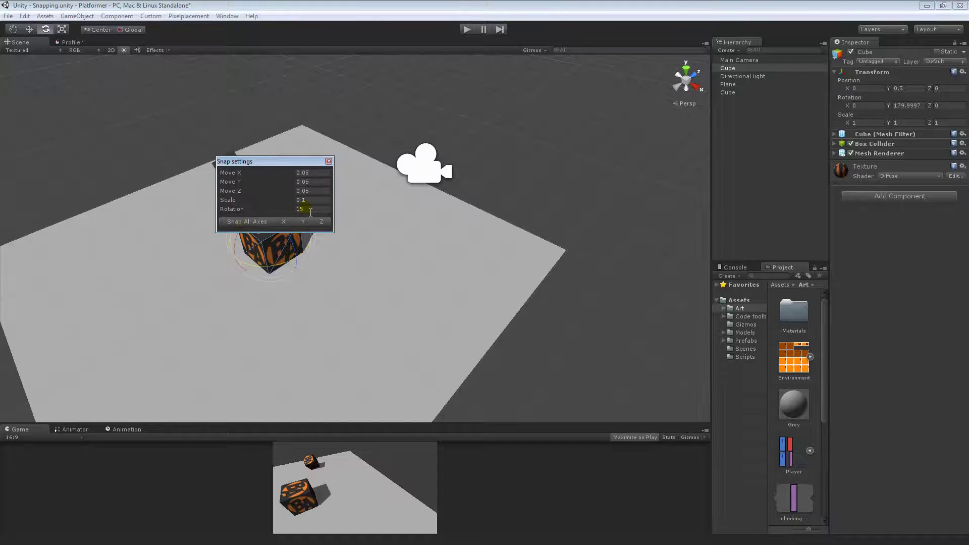
left_click(280, 211)
type("45")
left_click_drag(294, 161, 625, 149)
middle_click_drag(305, 267, 260, 233)
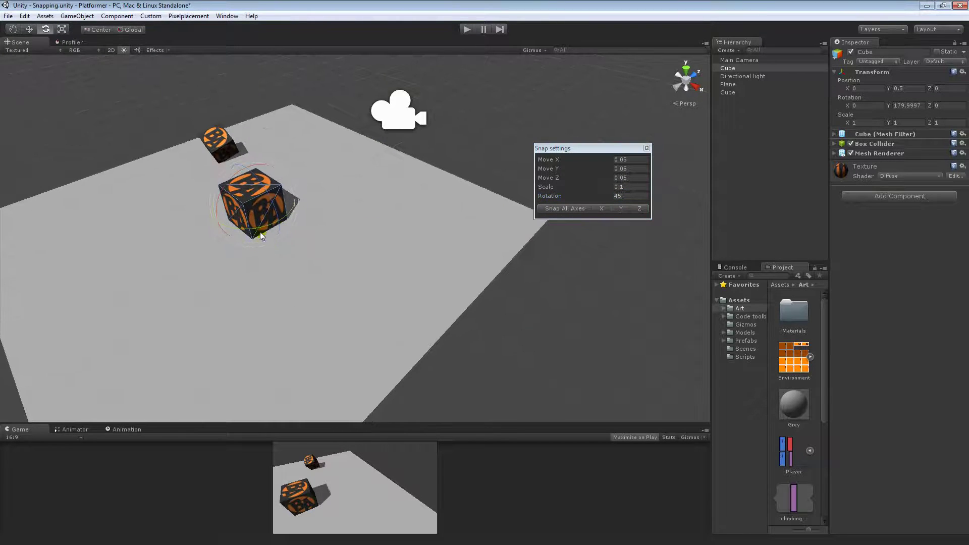
left_click_drag(257, 231, 511, 201, "ctrl")
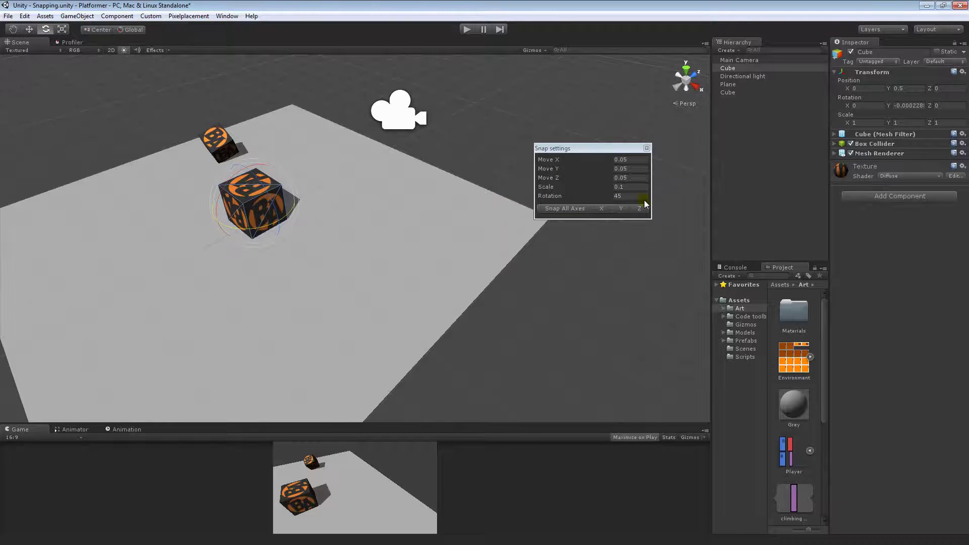
Step: Set the rotation snap to 15 and close the snap settings
left_click(629, 194)
type("15")
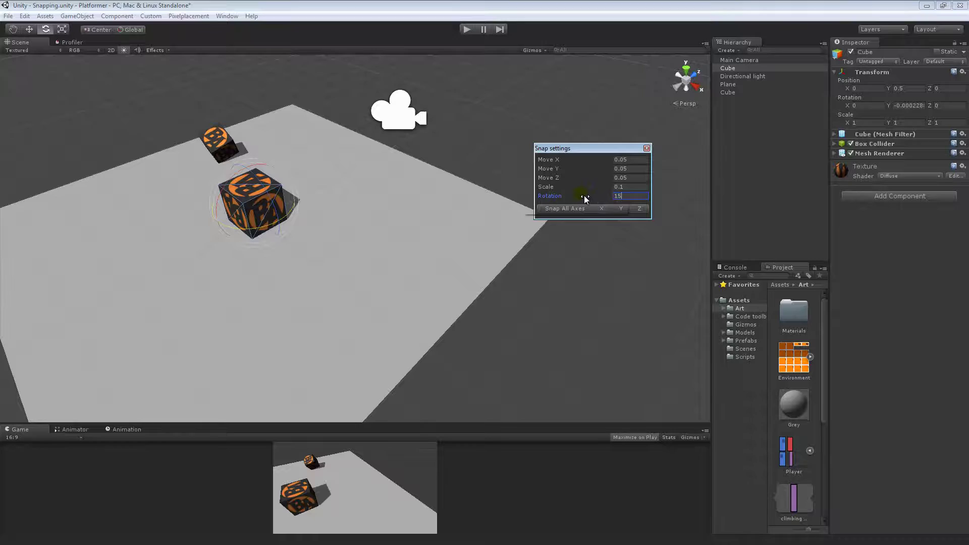
left_click(646, 147)
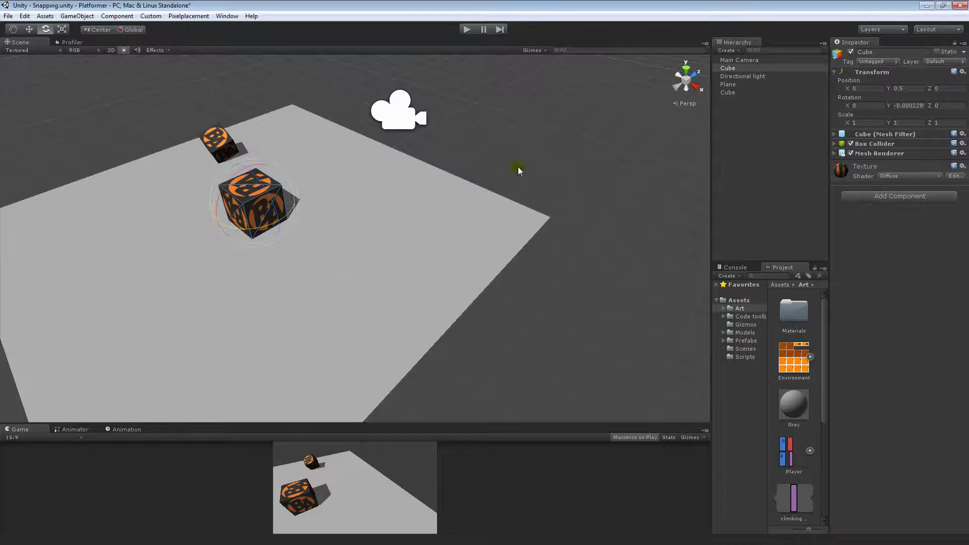
Step: Rotate the cube about Y with snapping to about 90 degrees
middle_click_drag(313, 211, 330, 220)
key("e")
left_click_drag(312, 222, 156, 256, "ctrl")
middle_click_drag(320, 242, 343, 252)
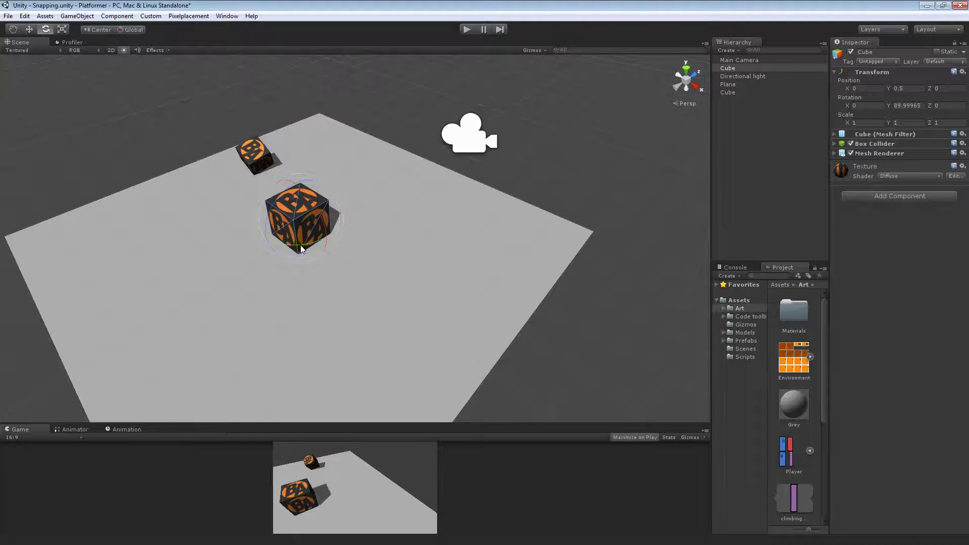
mouse_move(303, 248)
left_mouse_down("ctrl")
mouse_move(254, 312)
mouse_move(210, 262)
mouse_move(179, 265)
mouse_move(456, 232)
mouse_move(446, 246)
mouse_move(308, 266)
left_mouse_up("ctrl")
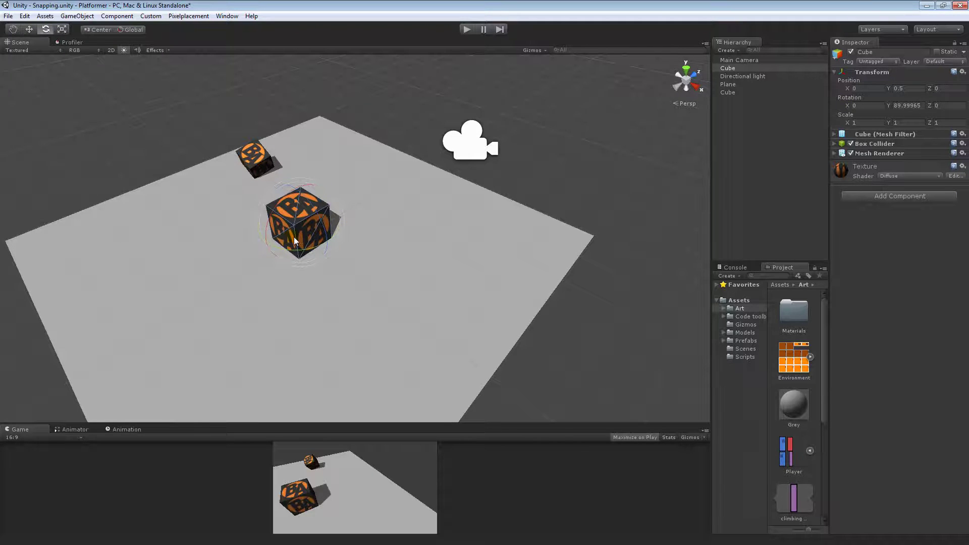
Step: Cycle through the Scale, Move and Rotate tools and try rotating the cube freely to about -52, 72, -250 degrees
key("r")
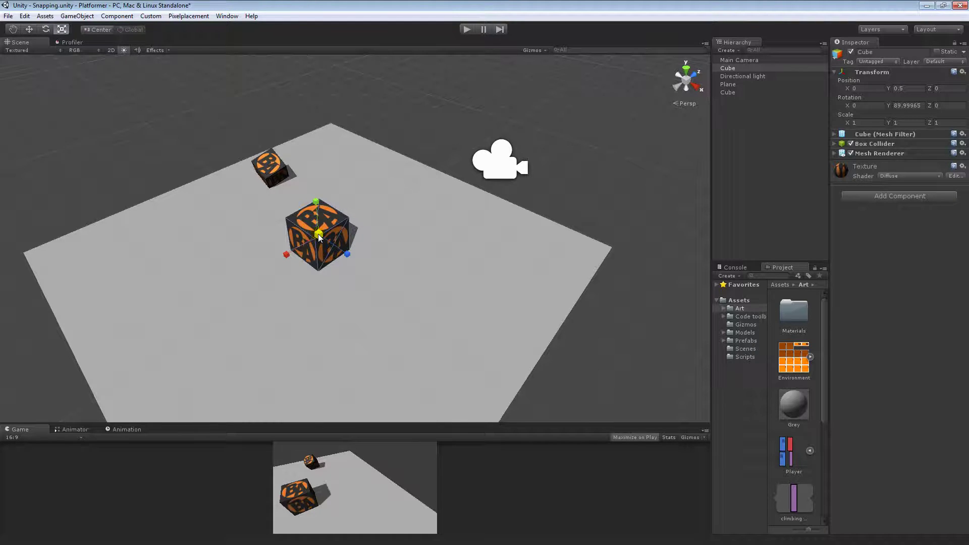
left_click_drag(318, 237, 334, 253)
key("w")
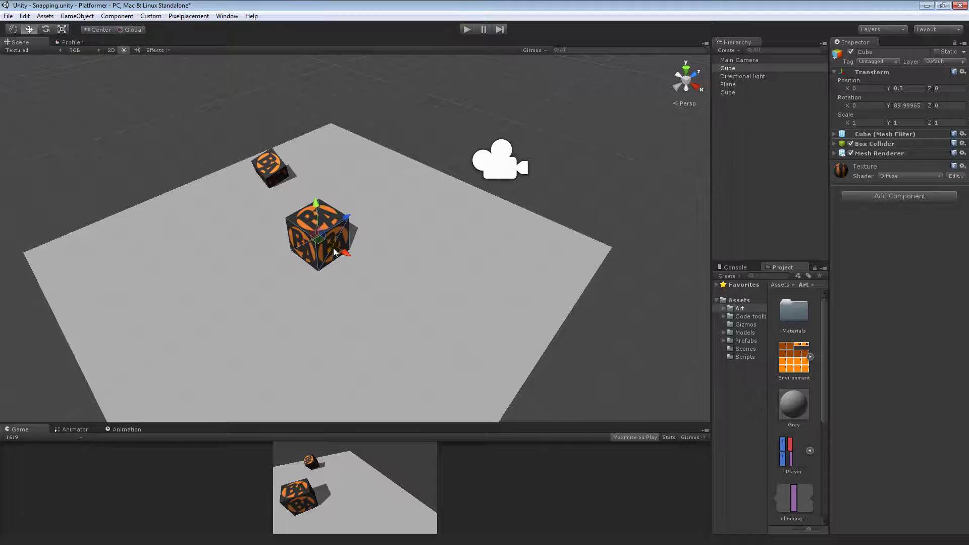
mouse_move(318, 236)
left_mouse_down()
mouse_move(280, 202)
mouse_move(401, 135)
mouse_move(341, 237)
mouse_move(365, 198)
mouse_move(337, 225)
mouse_move(340, 246)
mouse_move(325, 246)
left_mouse_up()
key("e")
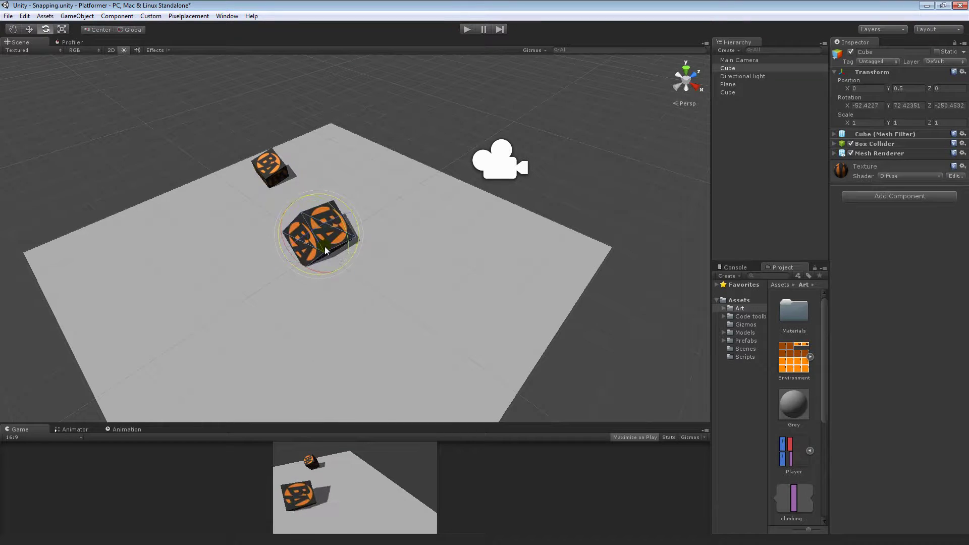
Step: Try scaling the cube axis by axis with snapping to X 2.4, Y 2.6 and Z 4.1, and undo all three changes
key("r")
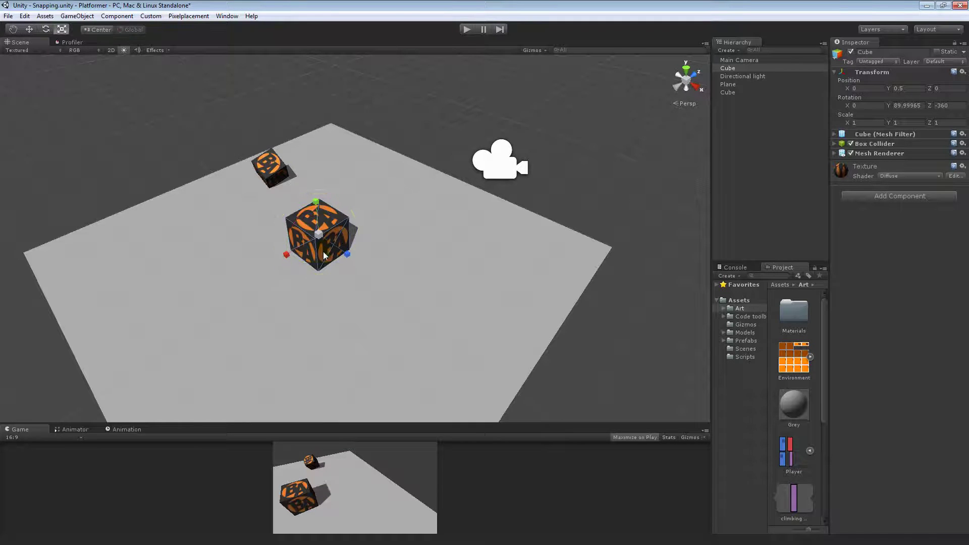
middle_click_drag(324, 234, 323, 217)
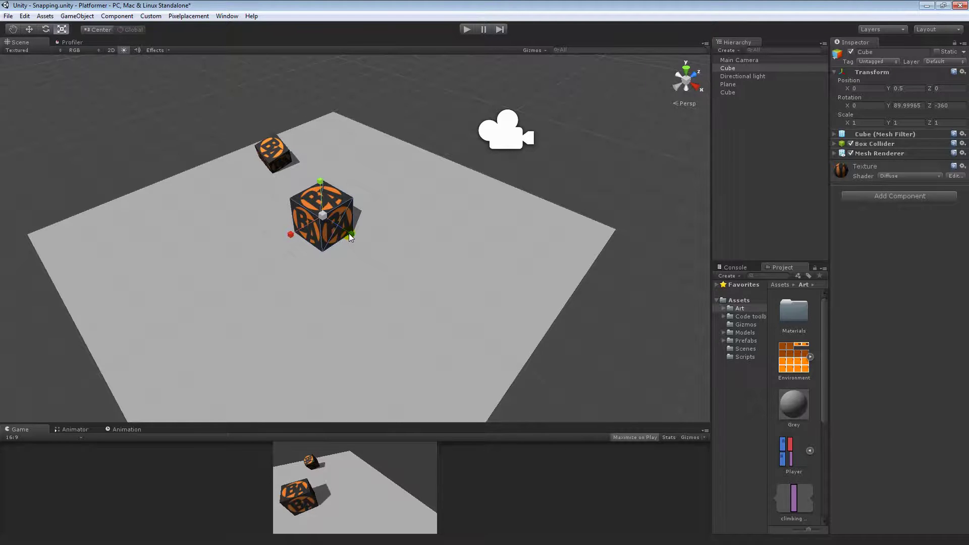
left_click_drag(351, 237, 428, 294)
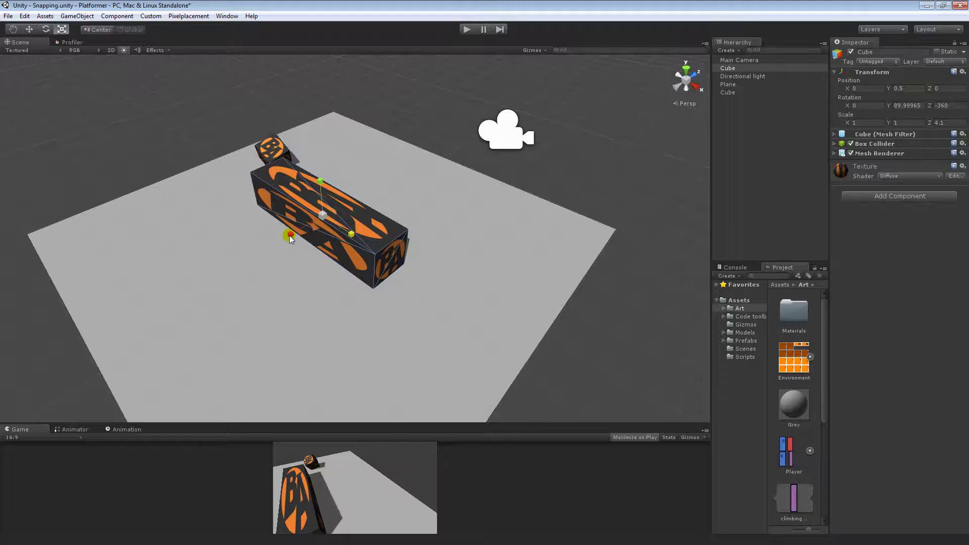
left_click_drag(289, 235, 252, 259)
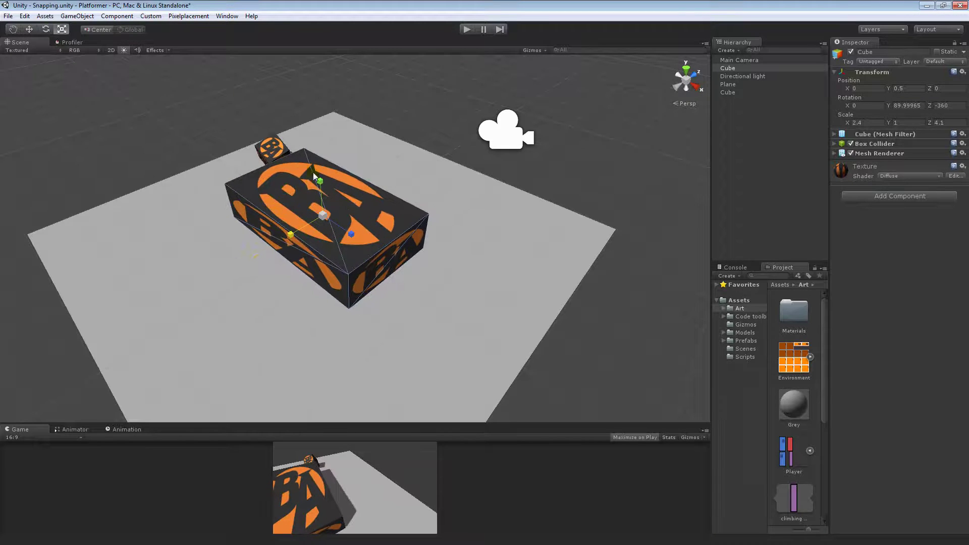
left_click_drag(314, 176, 318, 129)
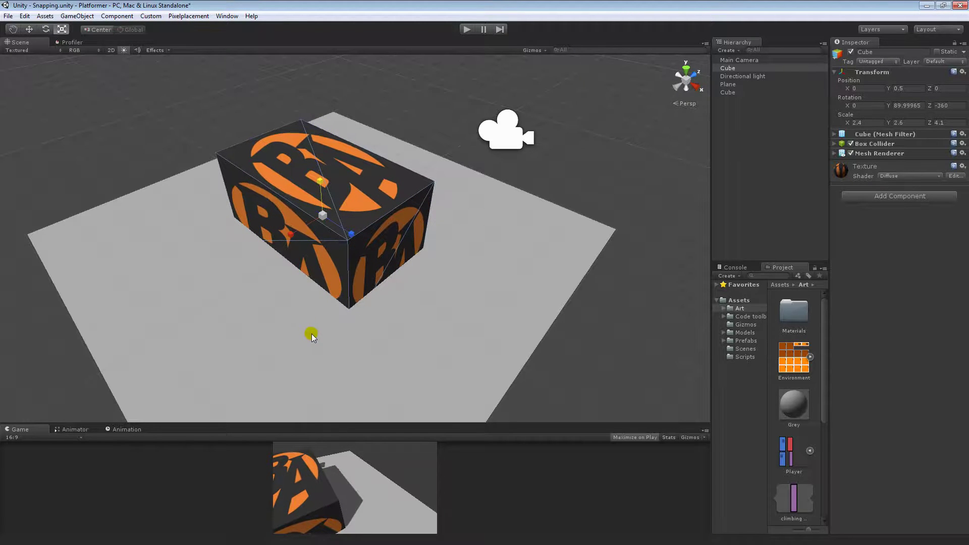
key("ctrl+z")
key("ctrl+z")
key("ctrl+z")
left_click_drag(304, 289, 315, 240, "alt")
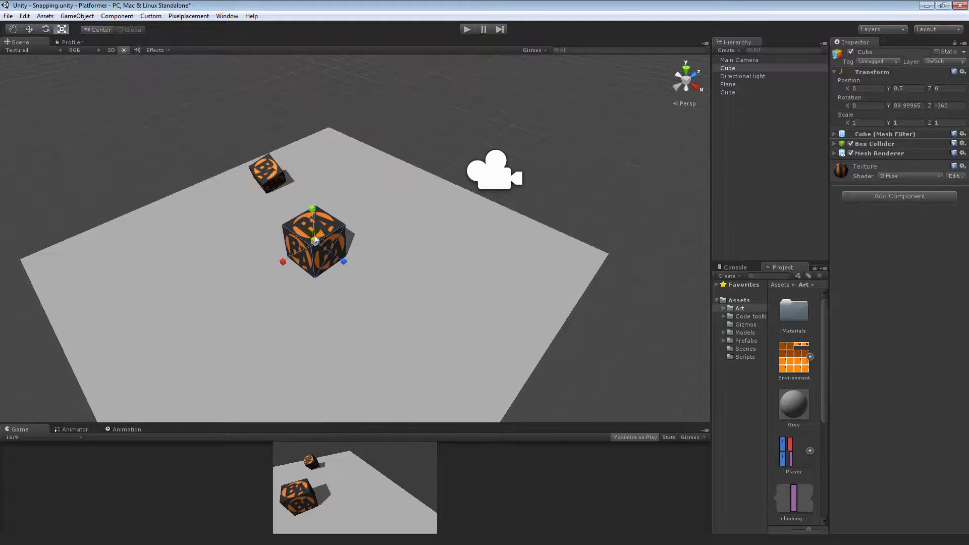
Step: Try stretching the cube along Z only, with snapping, to a scale of 4.5, and undo it
middle_click_drag(314, 247, 333, 227)
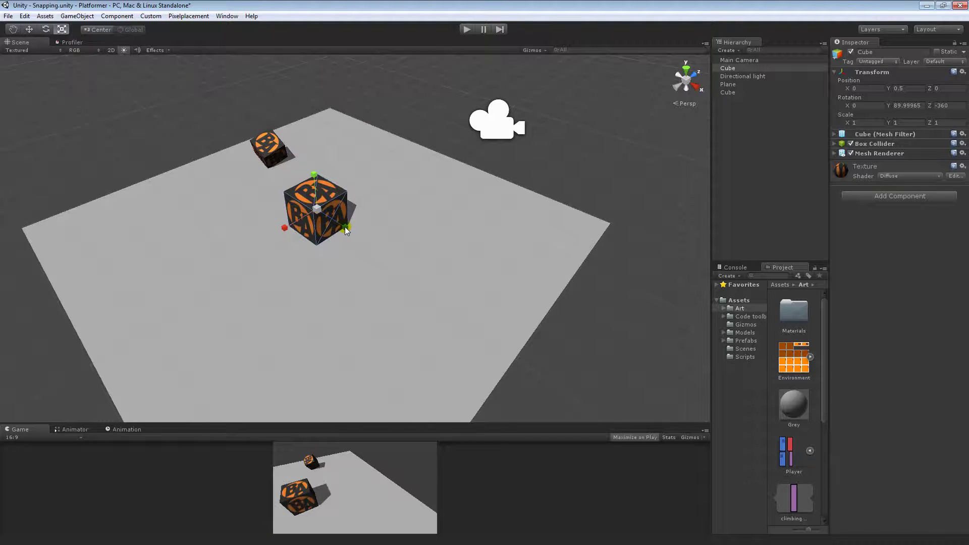
left_click_drag(350, 232, 423, 295)
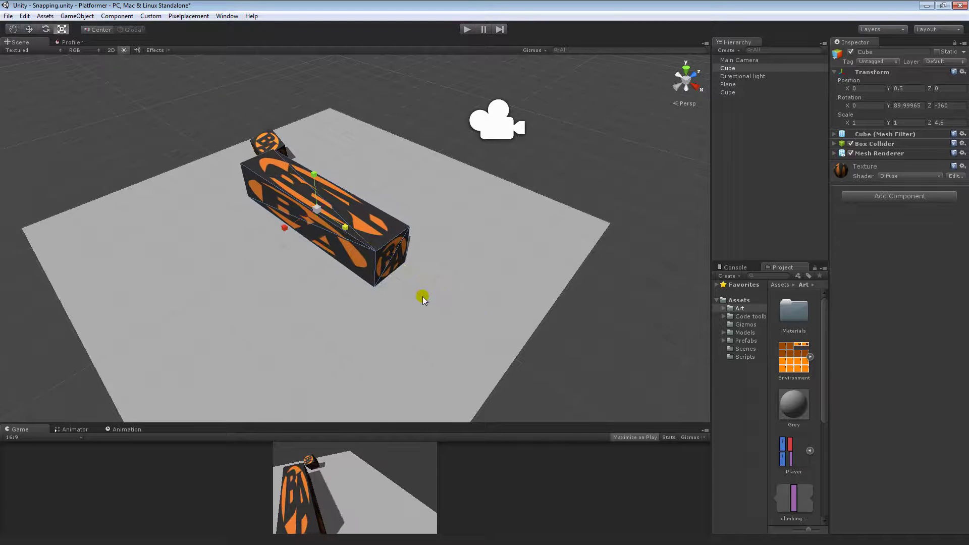
key("ctrl+z")
Step: Try scaling the cube uniformly with snapping to 1.2 and undo it
middle_click_drag(326, 217, 319, 232)
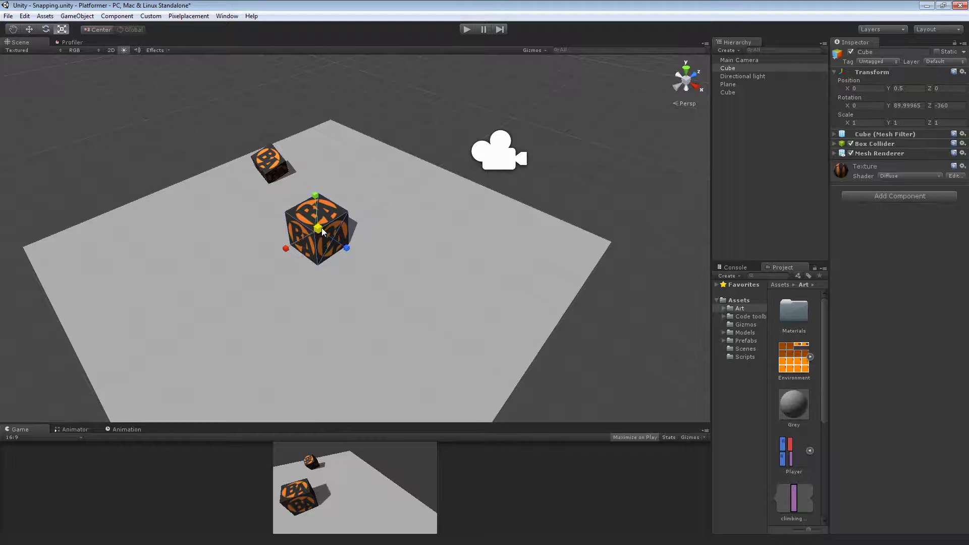
mouse_move(321, 228)
left_mouse_down("ctrl")
mouse_move(377, 195)
mouse_move(337, 237)
left_mouse_up("ctrl")
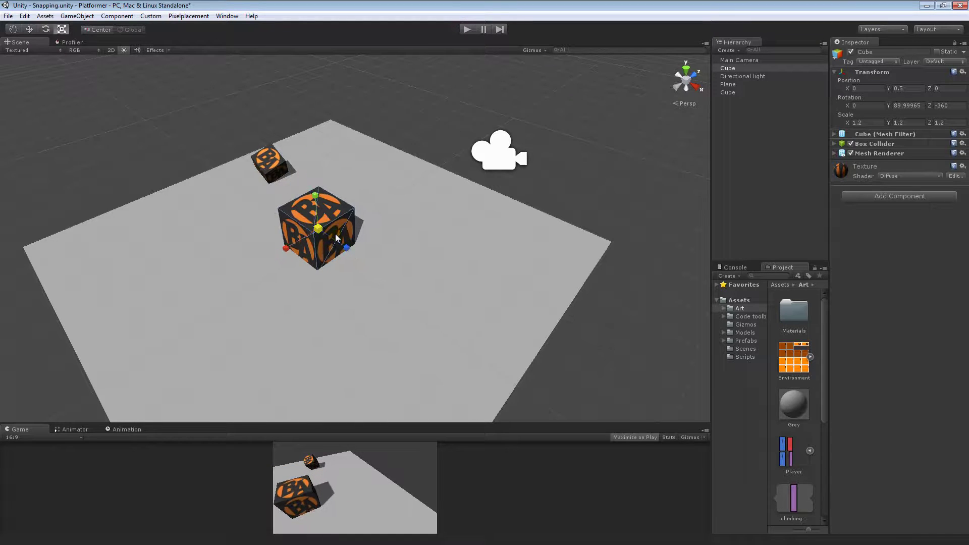
key("ctrl+z")
Step: Try another snapped stretch of the cube along Z, inspect it framed and from another angle, and undo it
middle_click_drag(337, 237, 345, 238)
left_click_drag(360, 236, 410, 284, "ctrl")
key("f")
middle_click_drag(461, 300, 419, 296)
left_click_drag(418, 297, 294, 198, "alt")
key("ctrl+z")
Step: Try scaling the cube uniformly without snapping and undo it
middle_click_drag(295, 201, 322, 229)
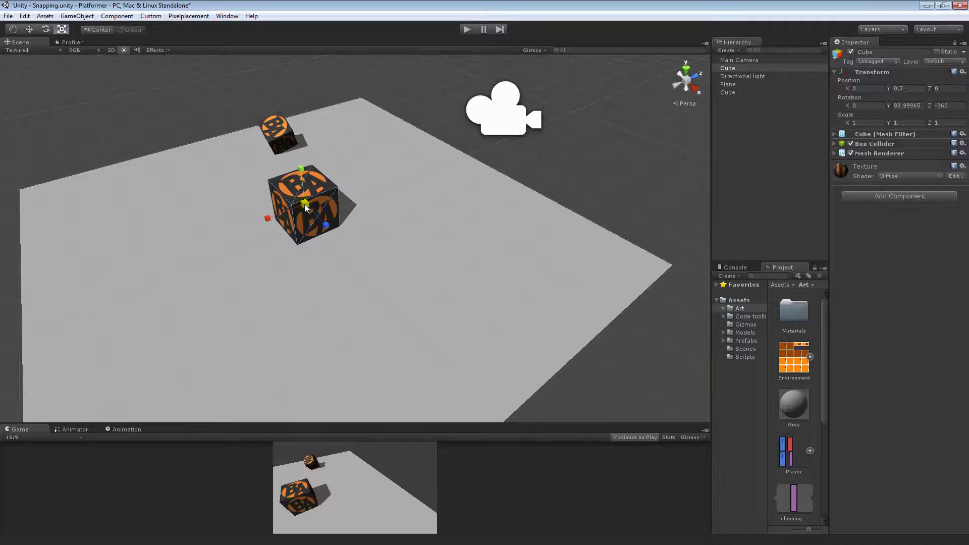
mouse_move(304, 204)
left_mouse_down()
mouse_move(329, 168)
mouse_move(303, 206)
mouse_move(323, 195)
mouse_move(321, 206)
left_mouse_up()
key("ctrl+z")
Step: Move the smaller copied cube freely across the plane to about X 0.86, Z 1.66, and raise it to about Y 2.11
middle_click_drag(338, 183, 343, 225)
left_click(309, 180)
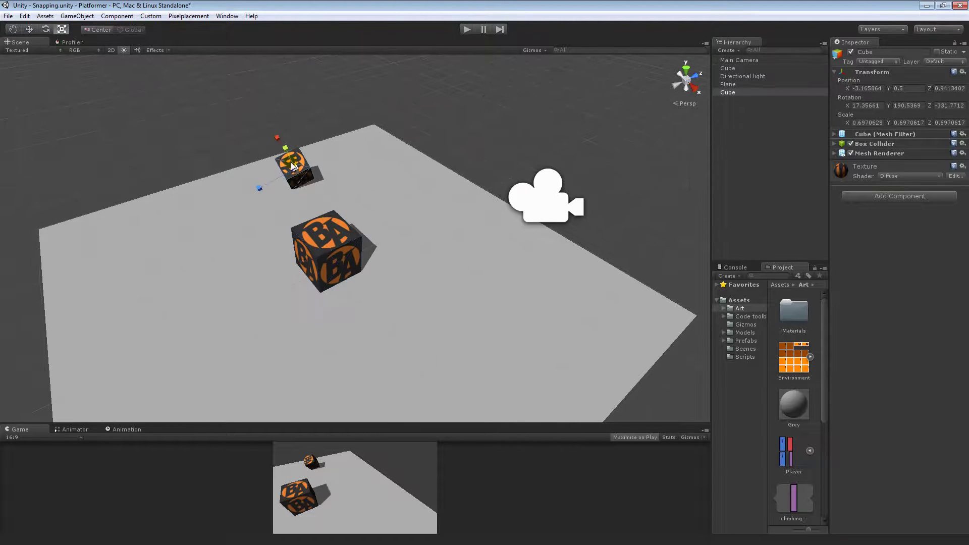
key("w")
middle_click_drag(308, 181, 315, 193)
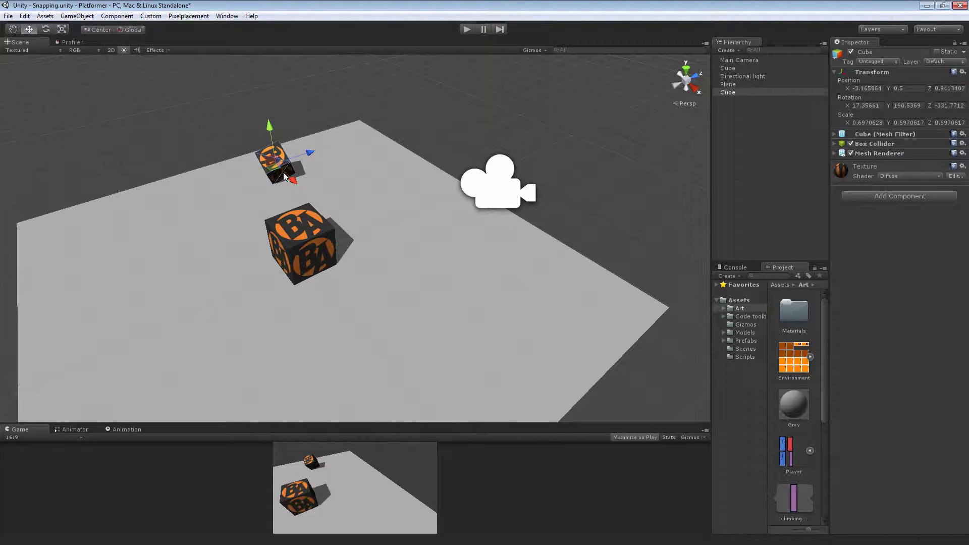
left_click_drag(273, 175, 392, 246)
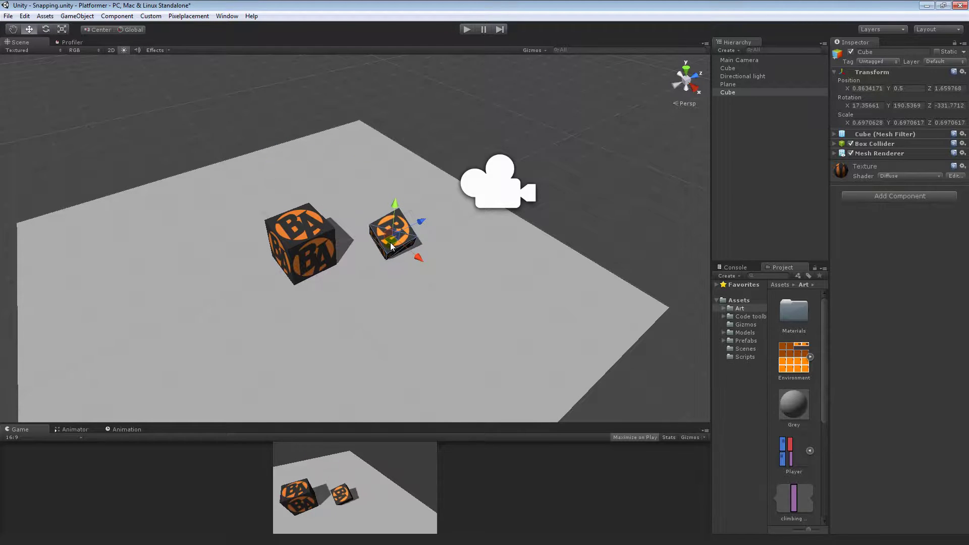
left_click_drag(395, 207, 249, 96)
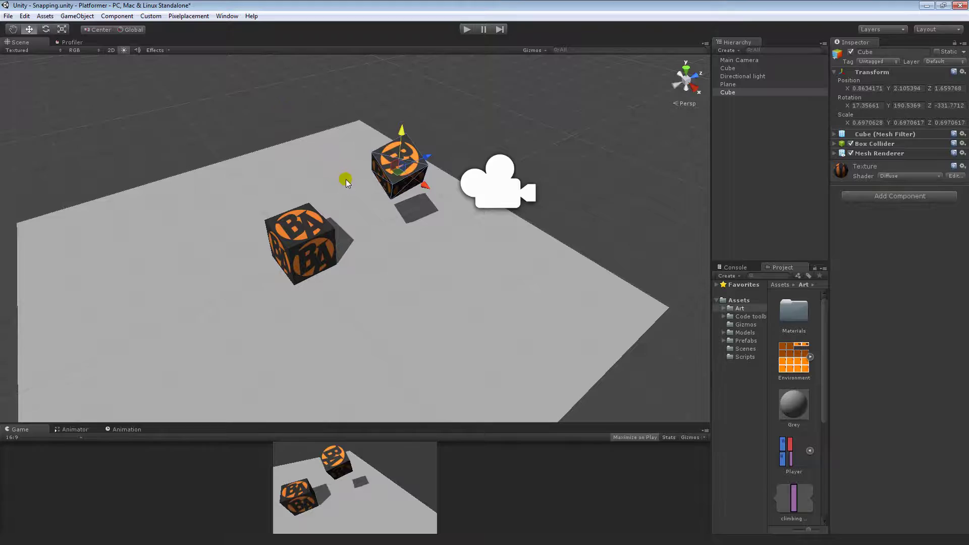
Step: Vertex-snap the smaller cube's bottom corner onto a top corner of the large cube
left_click(24, 16)
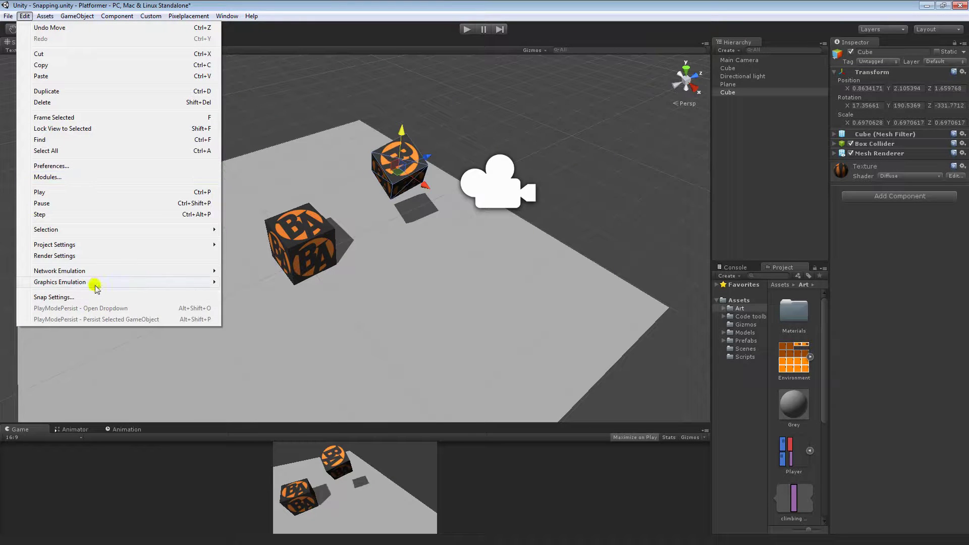
left_click(473, 119)
left_click(403, 169)
middle_click_drag(388, 212, 417, 249)
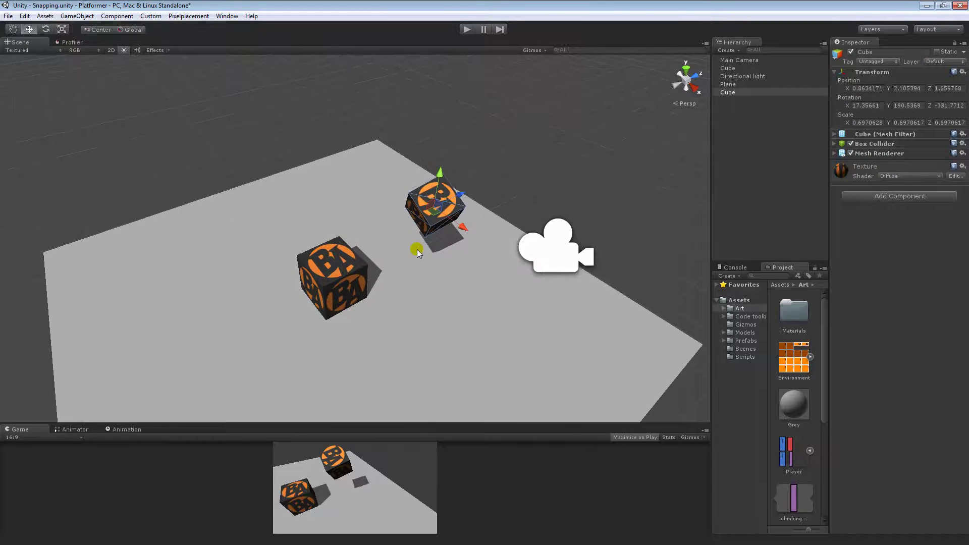
right_click_drag(423, 256, 425, 228)
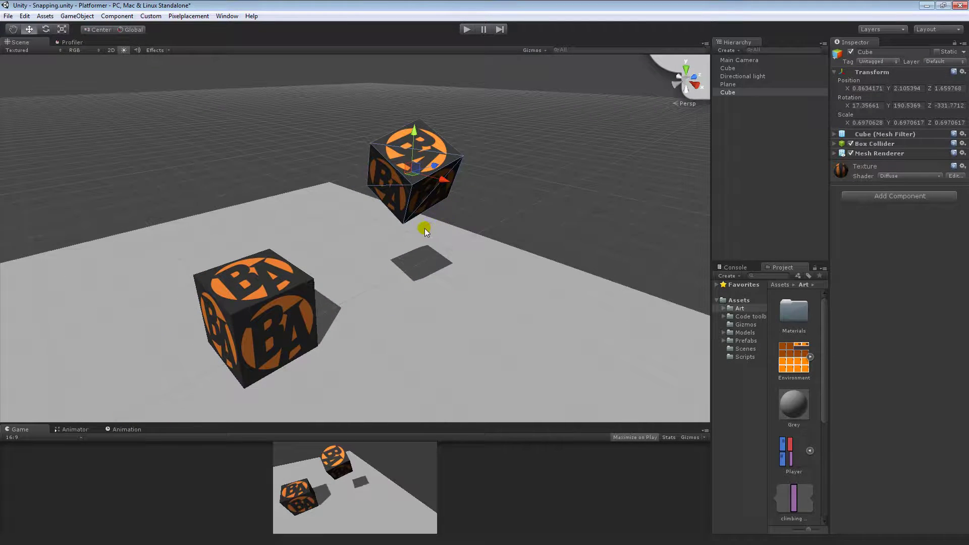
key("v")
left_click_drag(433, 235, 314, 277)
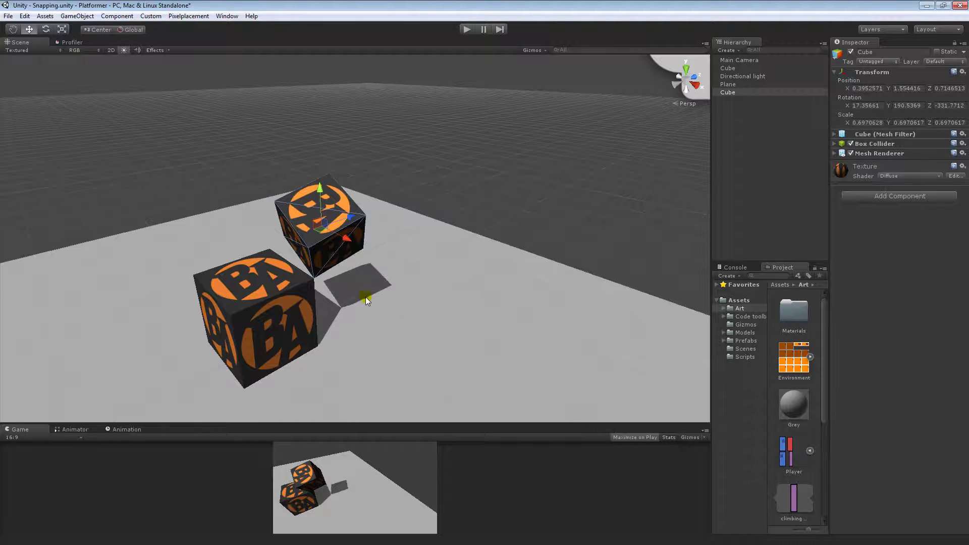
Step: Duplicate the smaller cube, move the copy freely along Z to about 2.35, and rotate it to a different orientation
key("ctrl+d")
left_click_drag(353, 218, 414, 256)
key("e")
key("w")
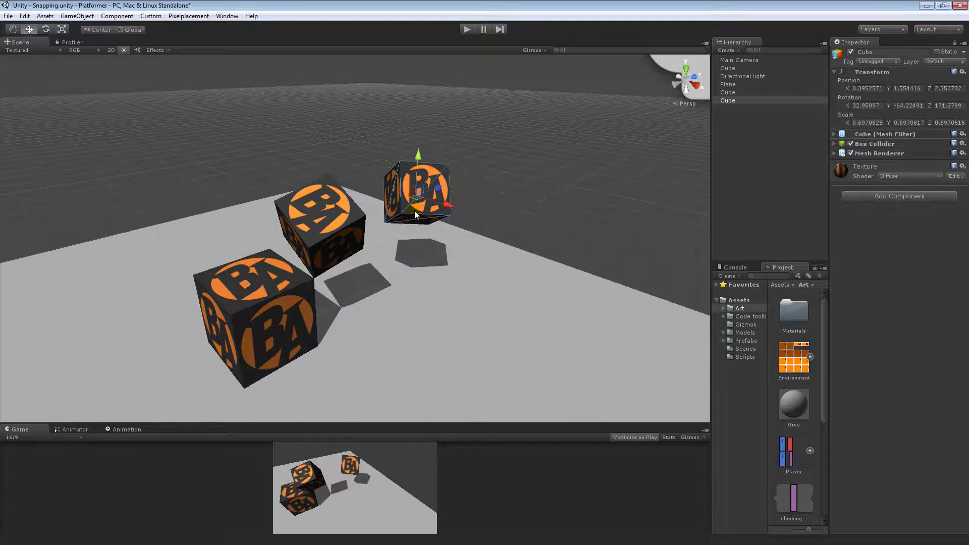
Step: Vertex-snap the rotated copy's lower corner onto a corner of the first small cube, at about X 1.20, Y 2.23, Z 1.21
left_click_drag(403, 220, 381, 229)
scroll(381, 229, "up", 3)
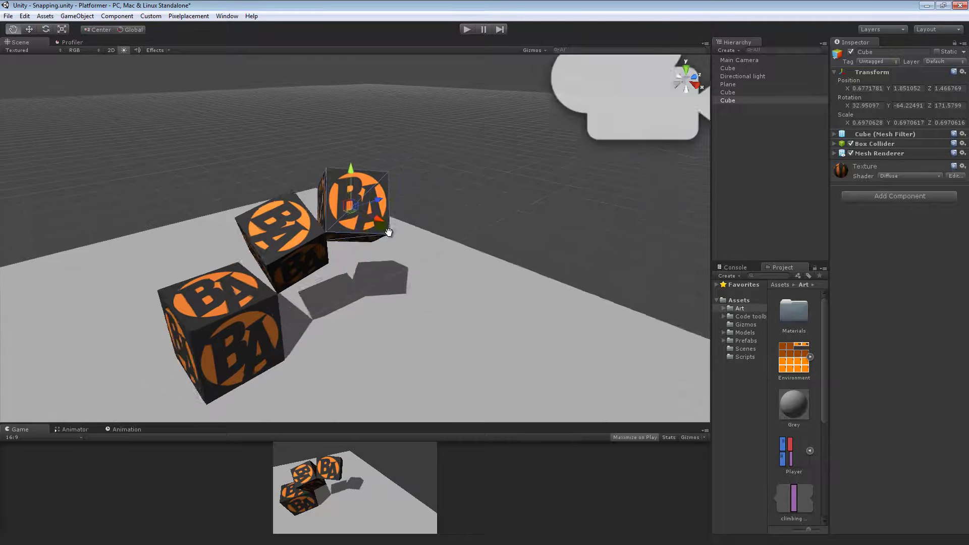
left_click_drag(286, 265, 457, 304)
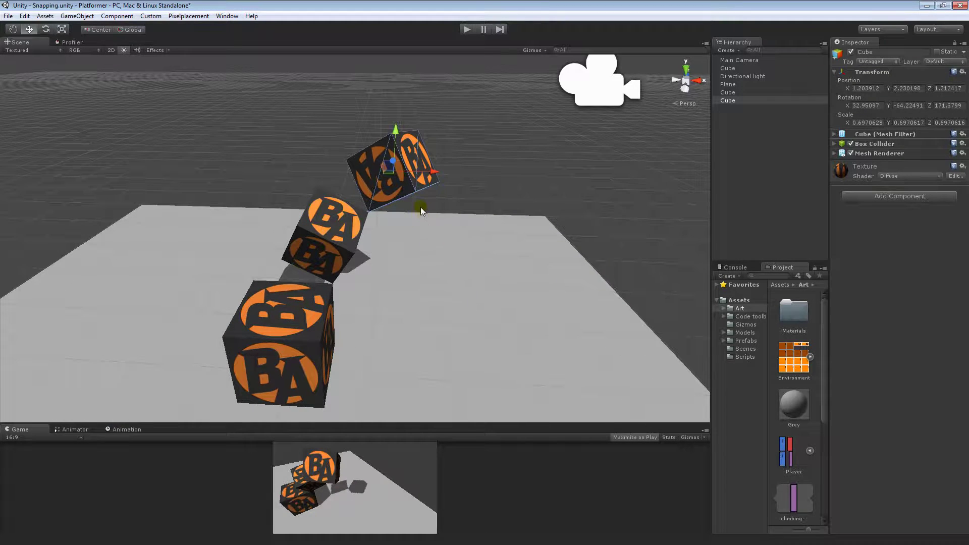
Step: Duplicate the rotated cube, slide the copy along X to about 2.19, and vertex-snap it to a lower corner of the first small cube
key("ctrl+d")
left_click_drag(435, 171, 509, 174)
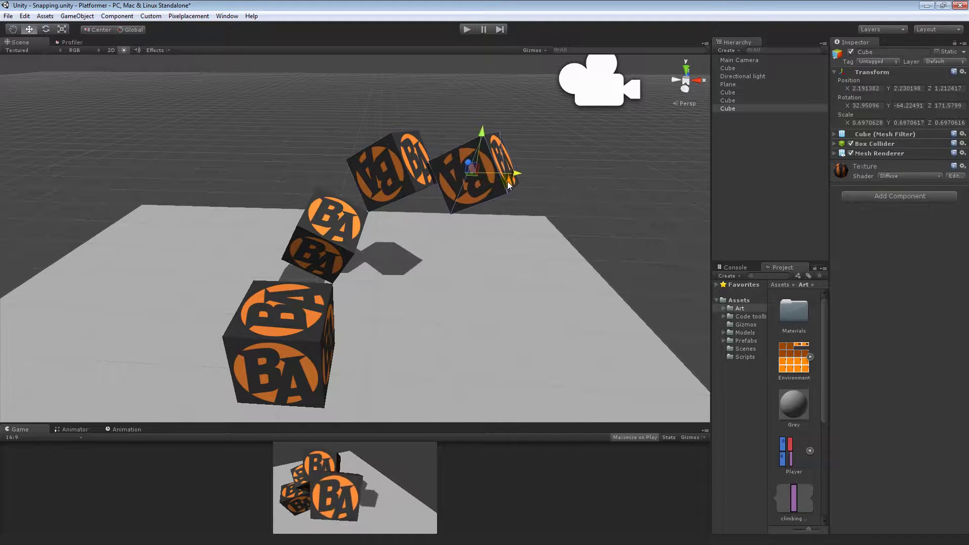
key("v")
left_click_drag(433, 172, 420, 225)
left_click(525, 223)
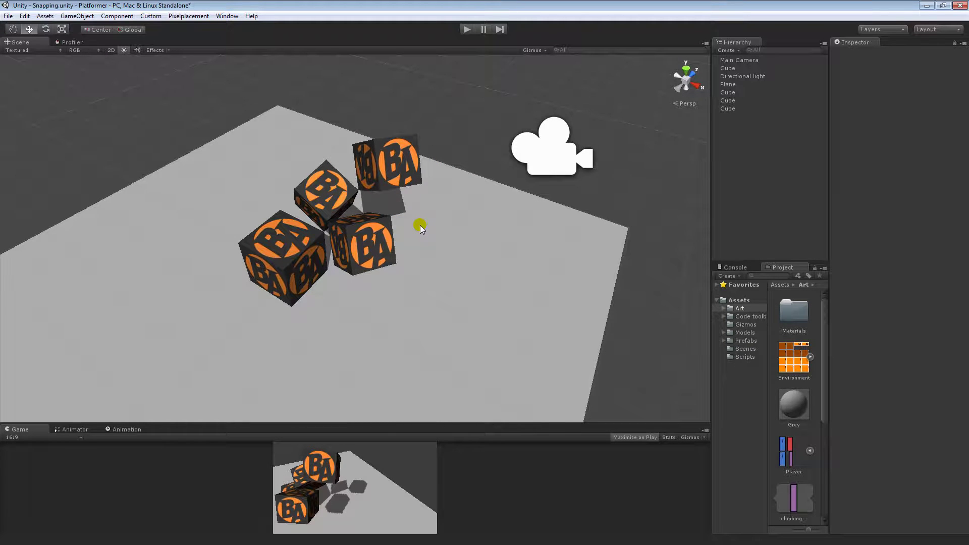
Step: Inspect from several angles and distances how the newest copy's corner meets the first small cube
right_click_drag(405, 228, 389, 251, "alt")
left_click(389, 251)
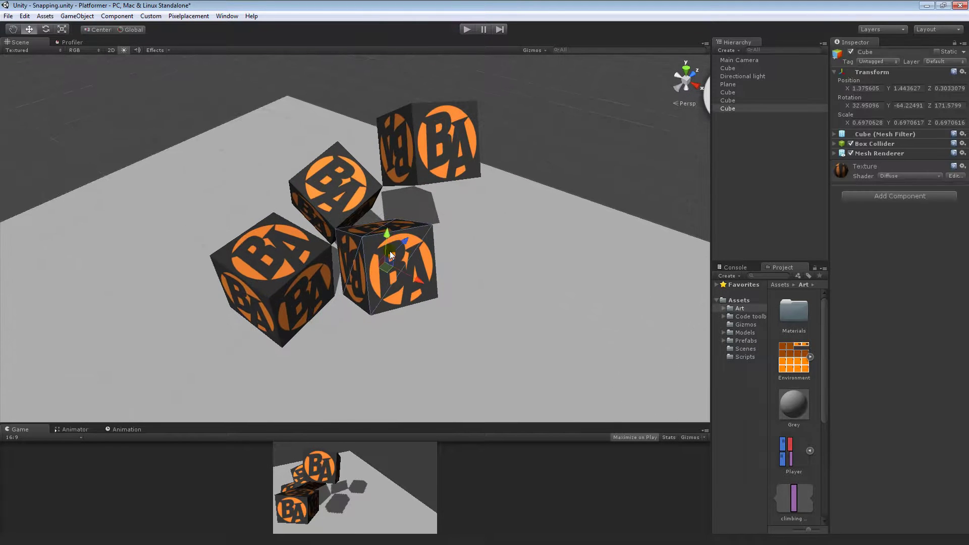
left_click_drag(341, 305, 450, 291, "alt")
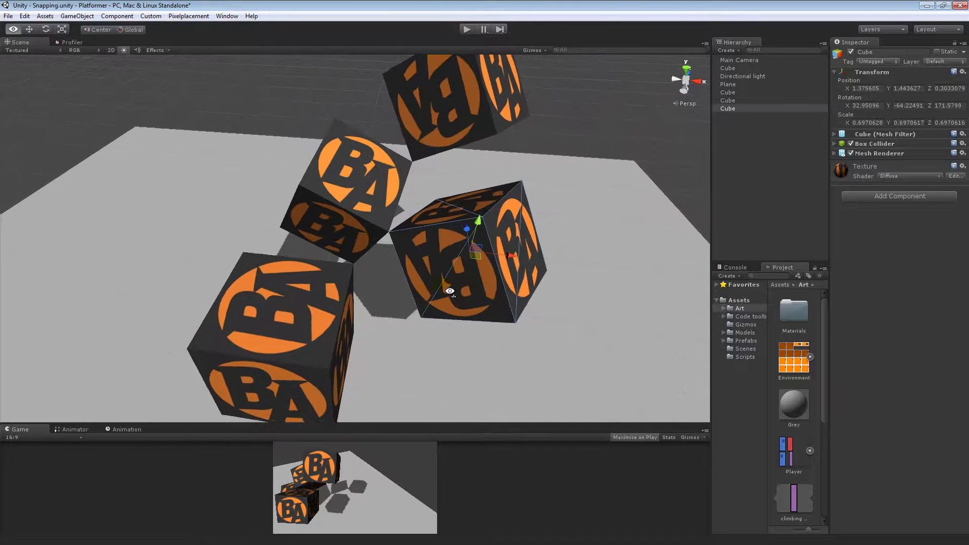
scroll(450, 291, "down", 2, "alt")
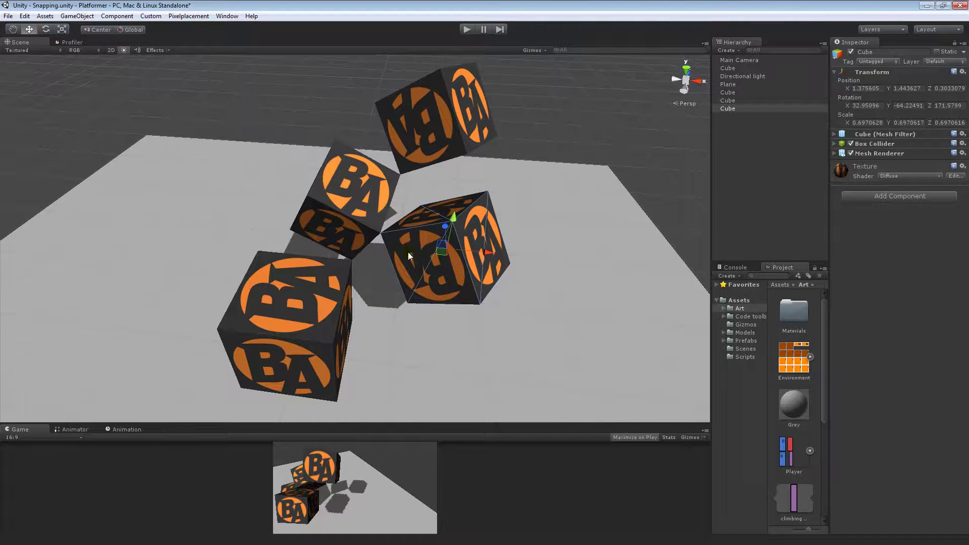
key("v")
mouse_move(384, 238)
left_mouse_down()
mouse_move(421, 242)
mouse_move(407, 264)
mouse_move(497, 227)
mouse_move(567, 162)
mouse_move(622, 153)
mouse_move(377, 224)
left_mouse_up()
mouse_move(409, 263)
left_mouse_down("alt")
mouse_move(400, 277)
mouse_move(416, 282)
mouse_move(408, 273)
left_mouse_up("alt")
scroll(408, 273, "up", 6, "alt")
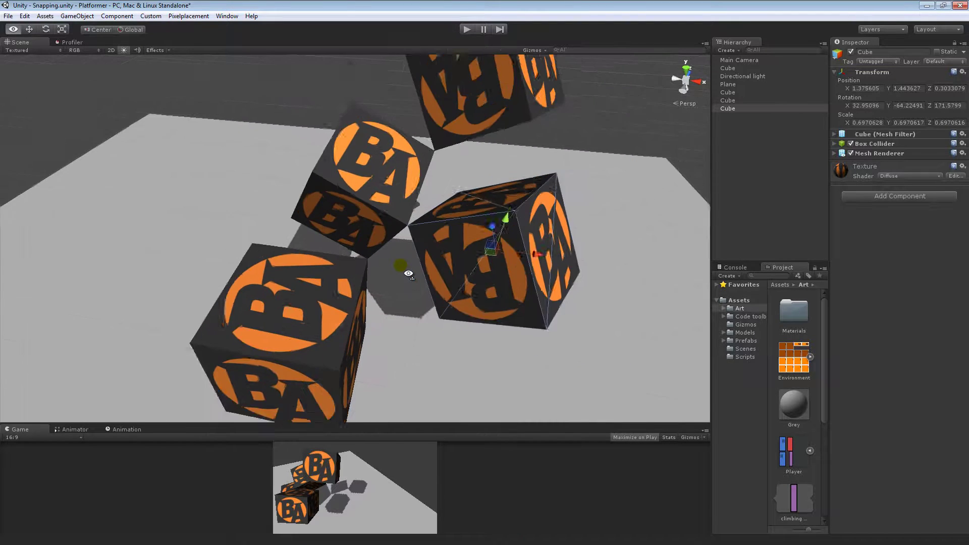
left_click_drag(409, 273, 401, 258, "alt")
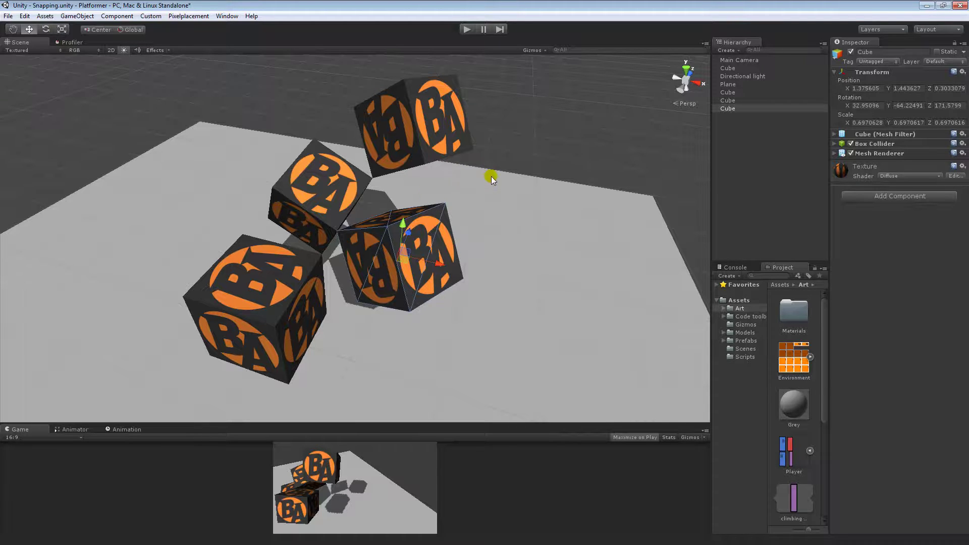
left_click_drag(493, 177, 571, 127, "alt")
left_click(571, 126)
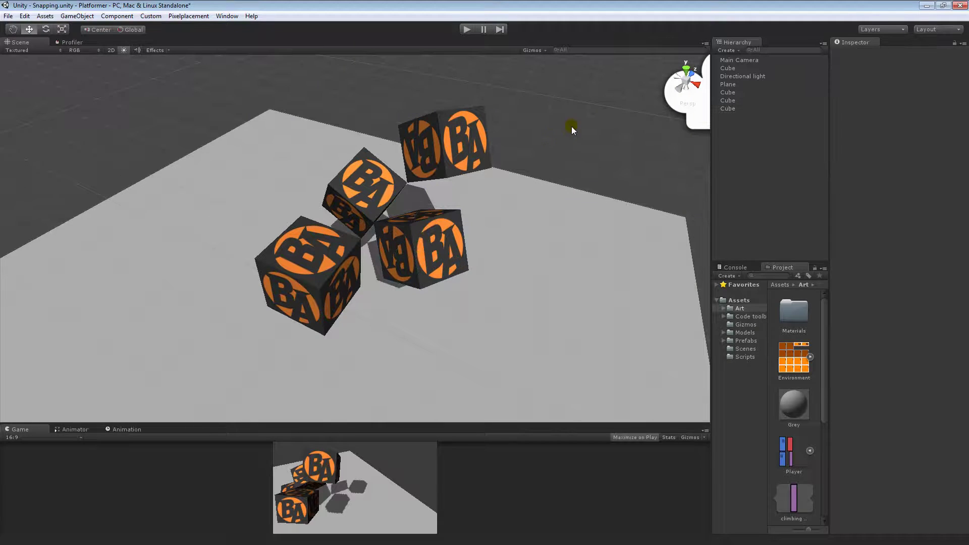
Step: Examine the corner contacts of the lower and upper copies by selecting each and viewing them close up
left_click(395, 241)
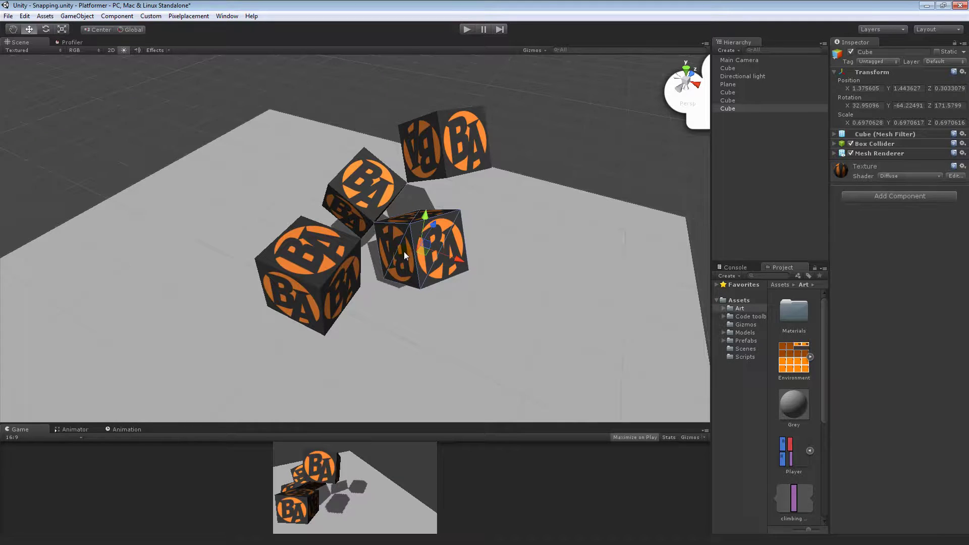
left_click_drag(404, 252, 365, 258, "alt")
left_click(192, 92)
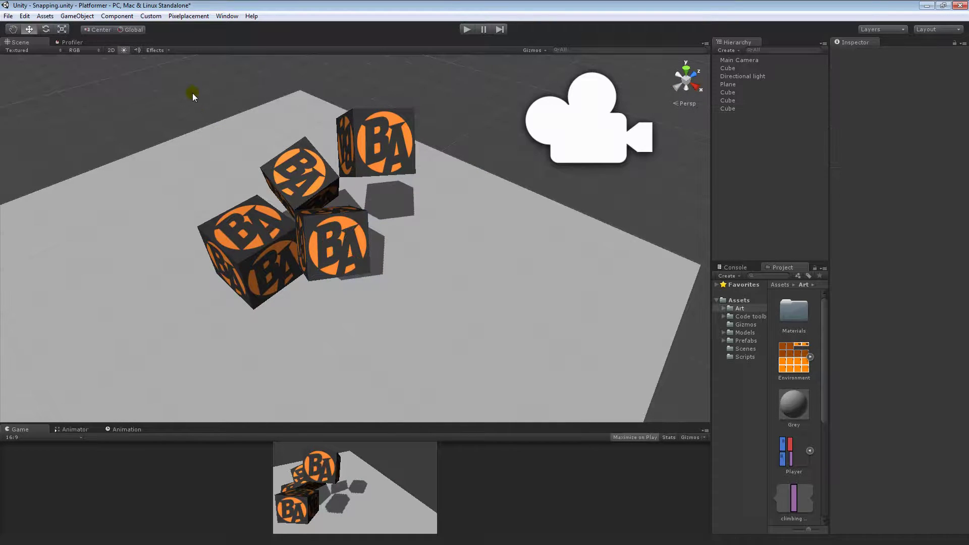
left_click(382, 161)
scroll(382, 161, "up", 6)
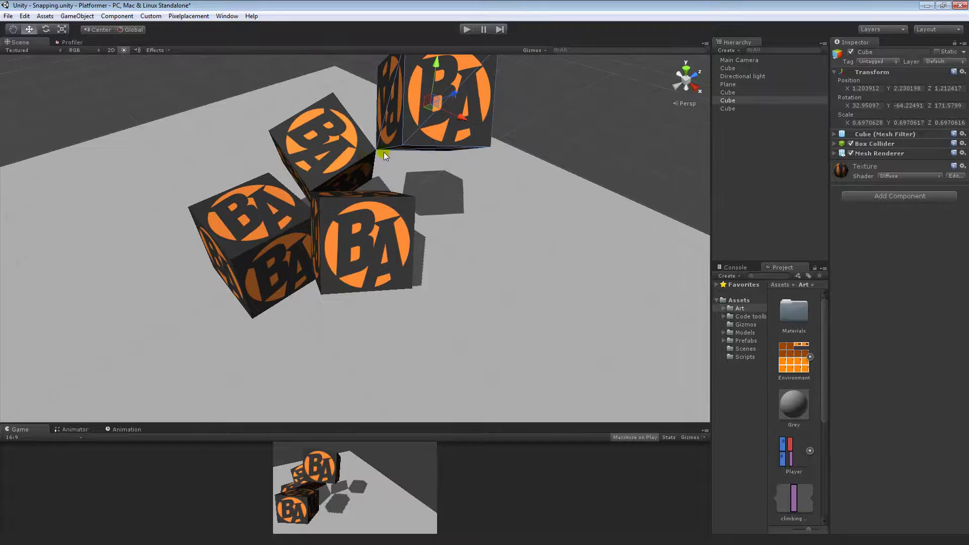
left_click_drag(384, 152, 426, 139, "alt")
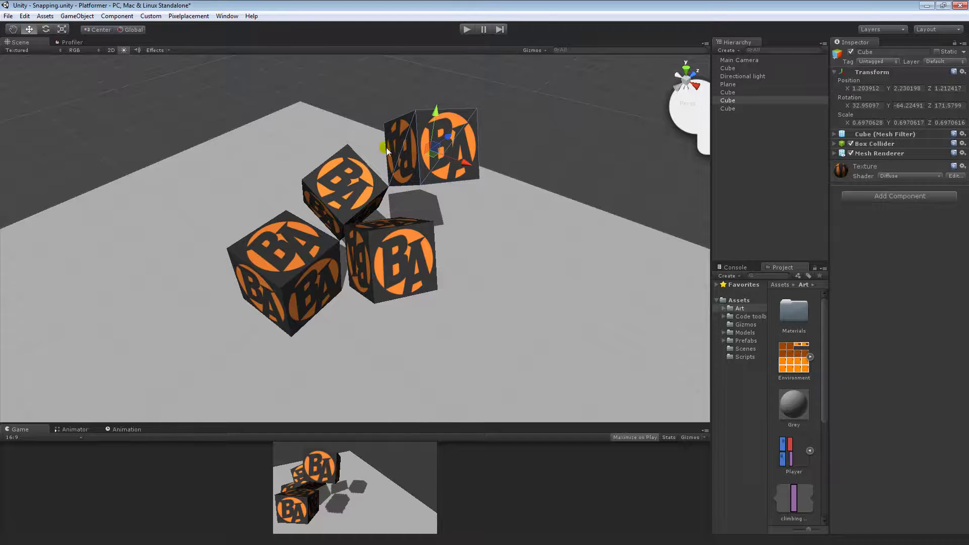
mouse_move(386, 196)
left_mouse_down("alt")
mouse_move(372, 222)
mouse_move(383, 215)
left_mouse_up("alt")
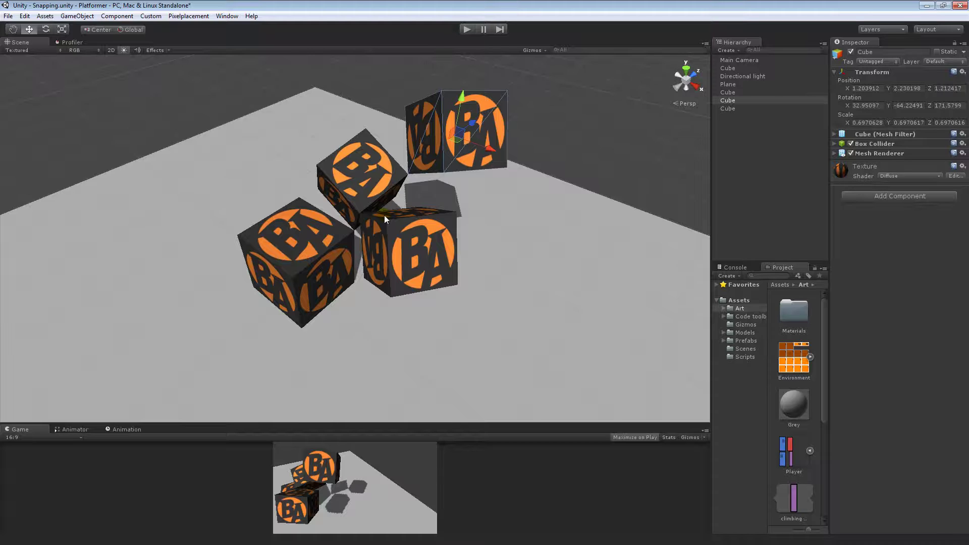
Step: Delete the three smaller cubes together, keeping only the original large cube on the plane
left_click(398, 235, "shift")
left_click(337, 166, "shift")
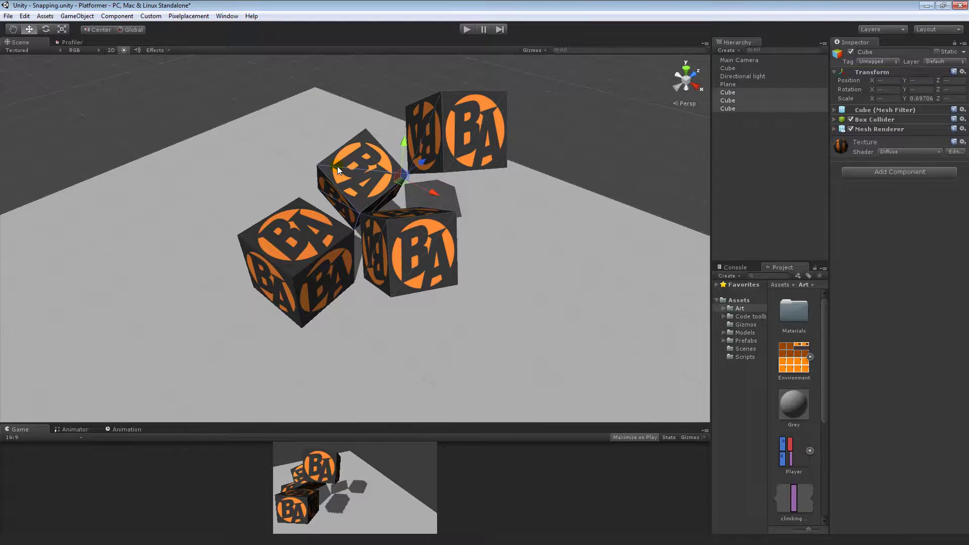
key("Delete")
left_click_drag(454, 201, 611, 260, "alt")
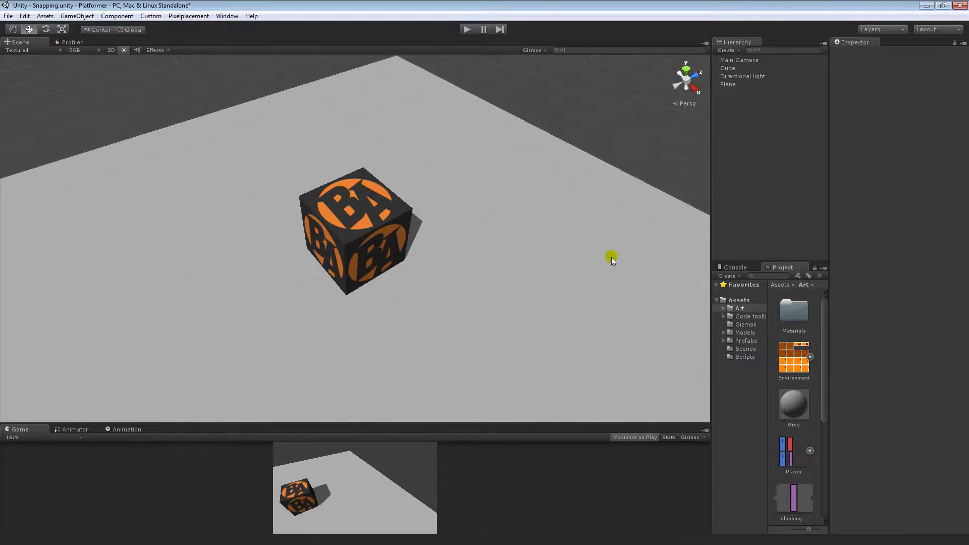
Step: Open the Prologue scene from the Scenes folder and show it in the 2D view
left_click(744, 349)
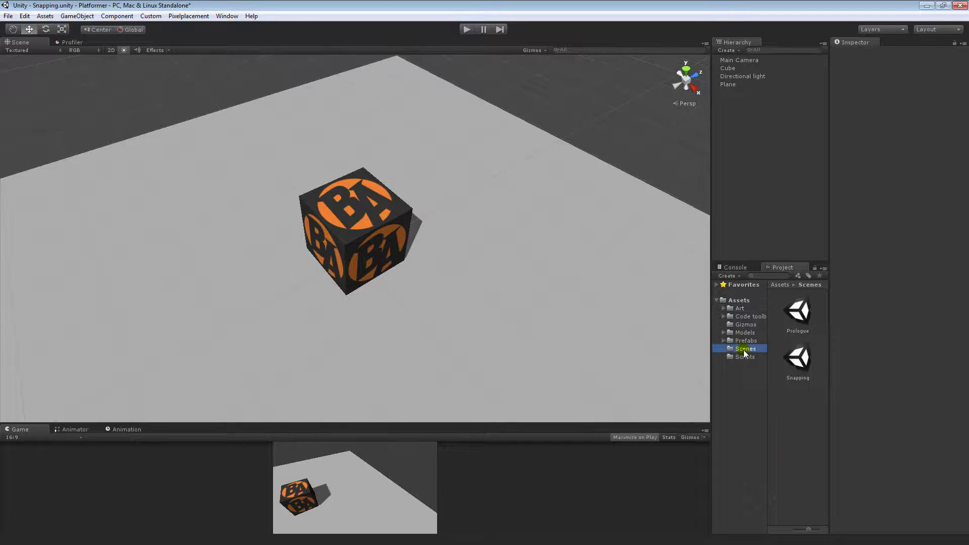
double_click(791, 309)
left_click(459, 299)
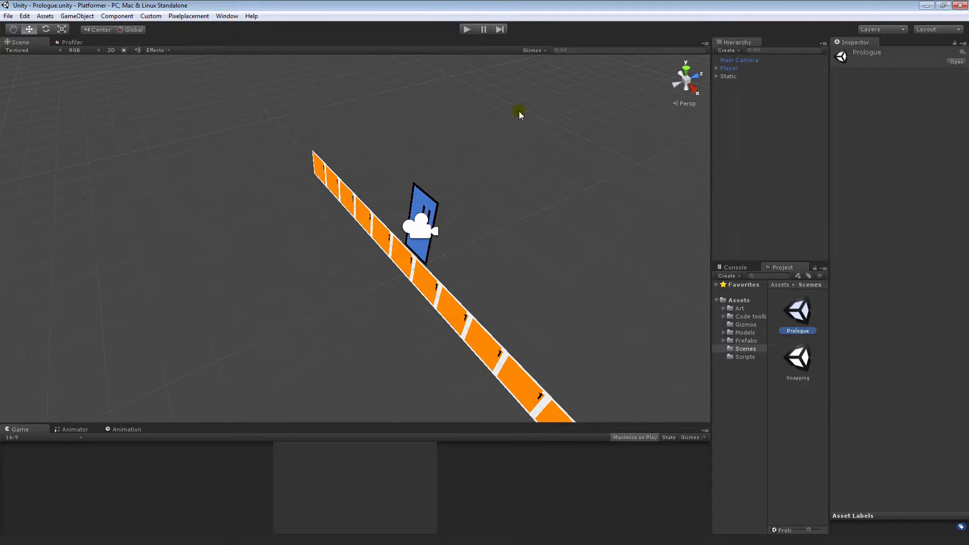
left_click(111, 51)
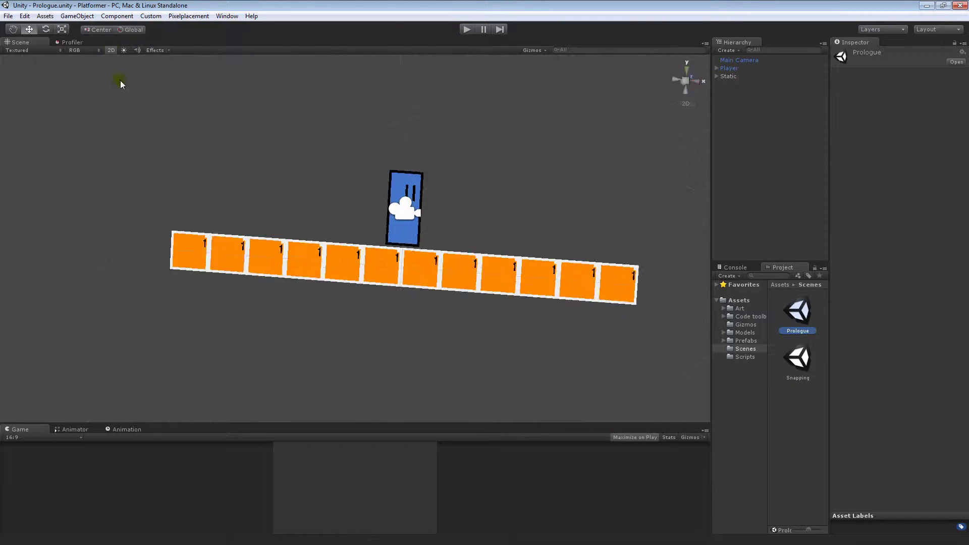
scroll(424, 222, "up", 2)
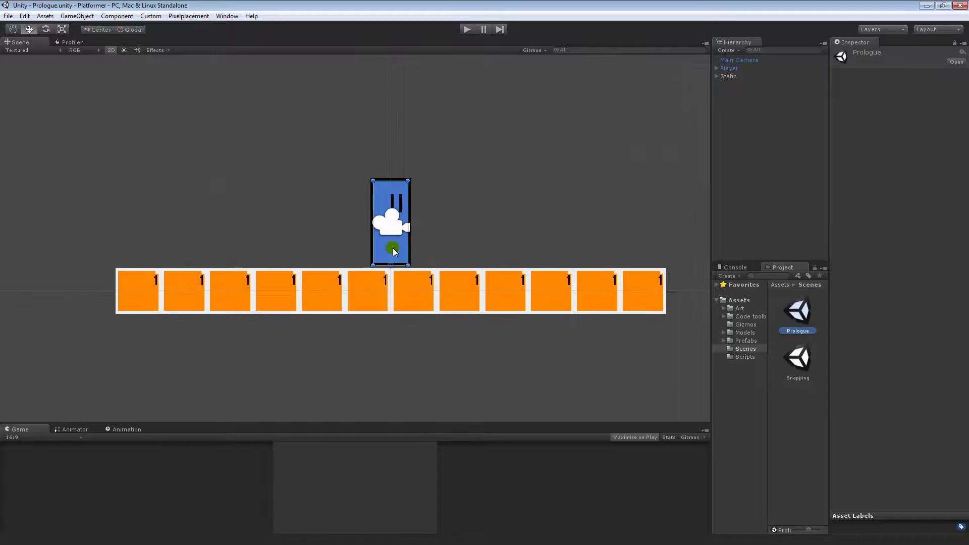
Step: Try vertex-snapping the rightmost fg_exW floor strip to X 4, Y 1 and X 4, Y 0, and snap it back flush at X 2, Y 0.5
left_click(393, 243)
key("shift")
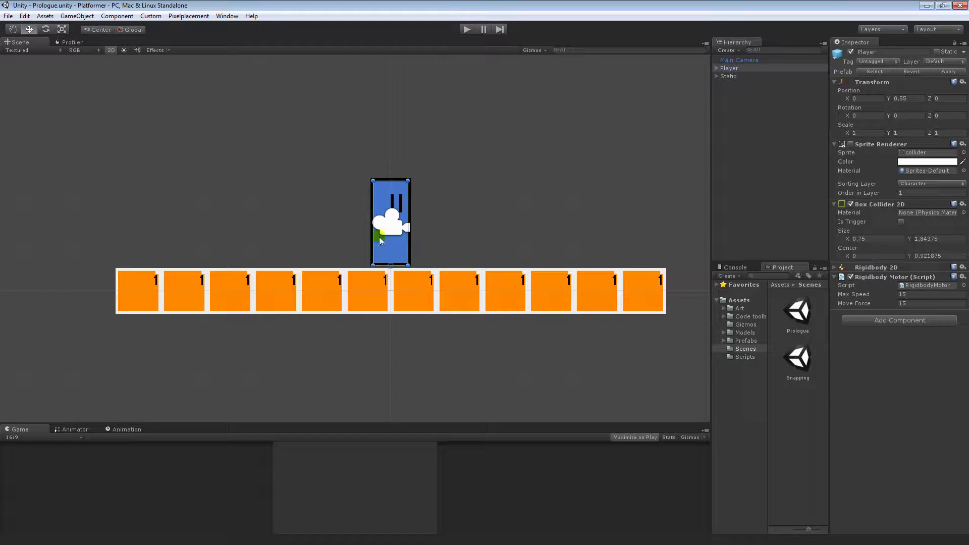
middle_click_drag(475, 268, 456, 253)
left_click(463, 273)
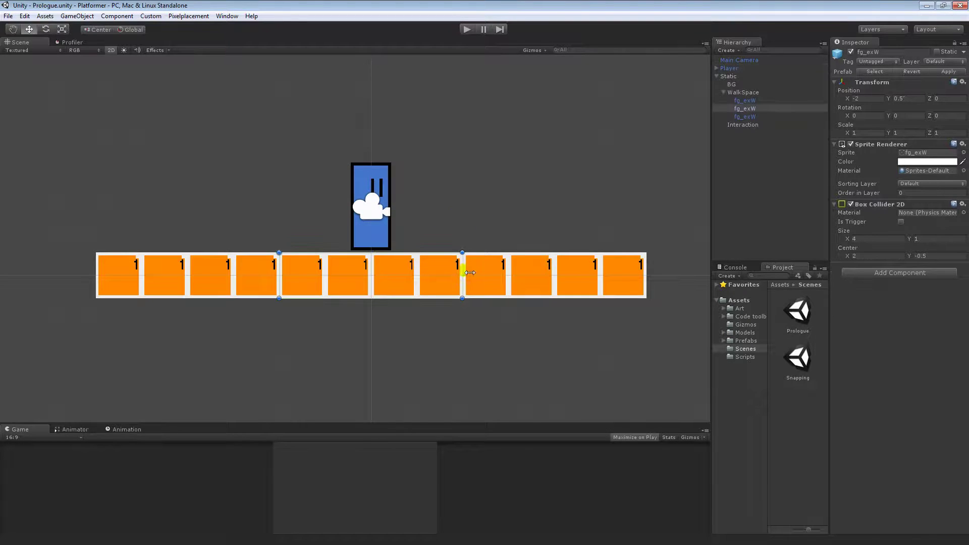
left_click(638, 268)
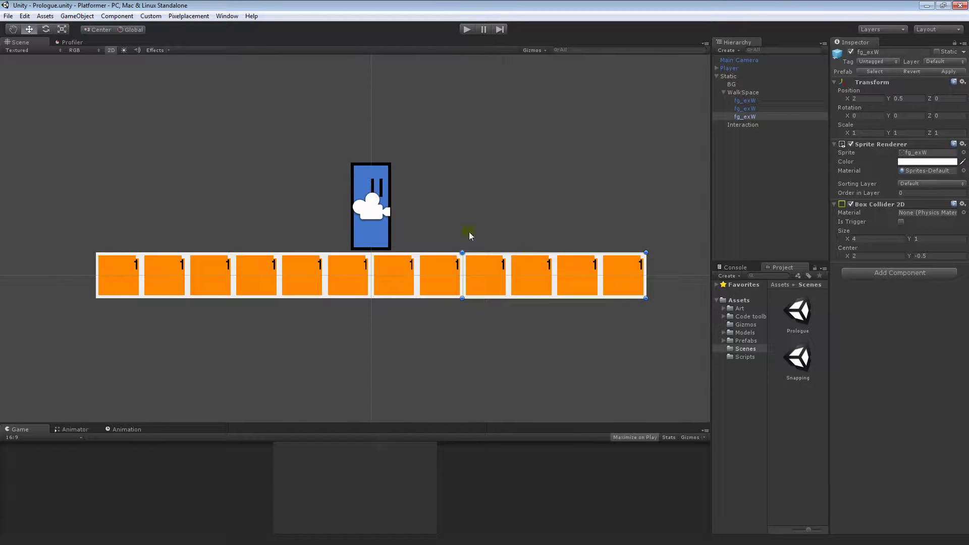
left_click_drag(529, 273, 495, 276)
key("v")
left_click_drag(485, 291, 516, 209)
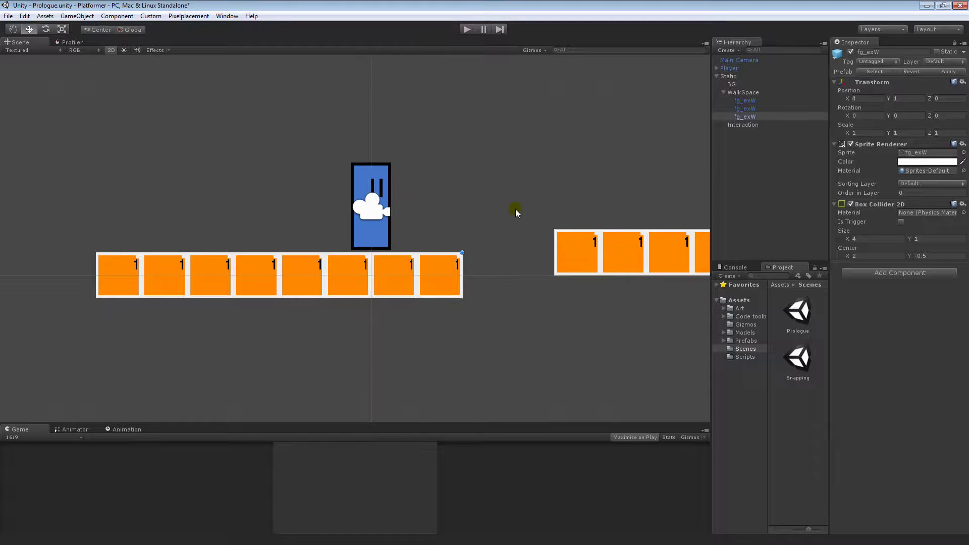
left_click_drag(429, 261, 355, 289)
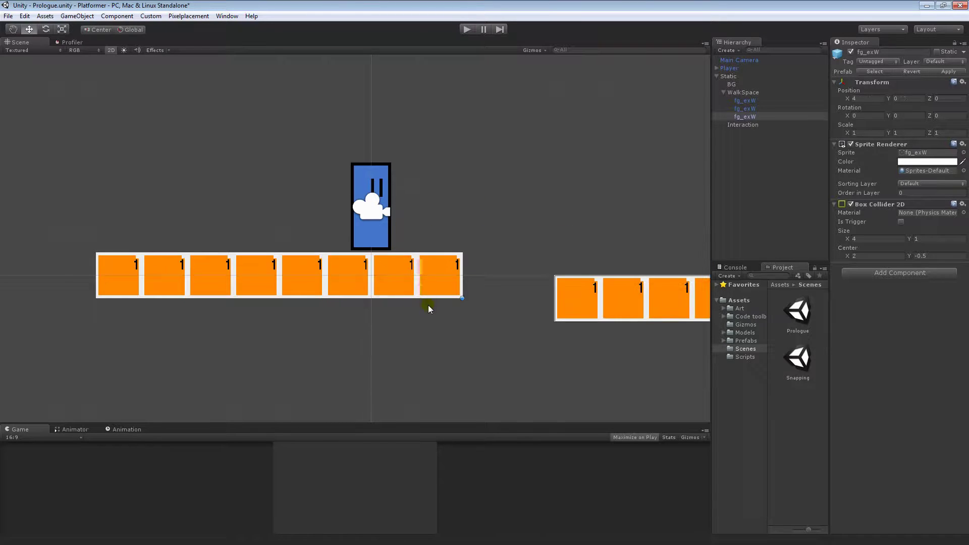
left_click_drag(428, 305, 466, 292)
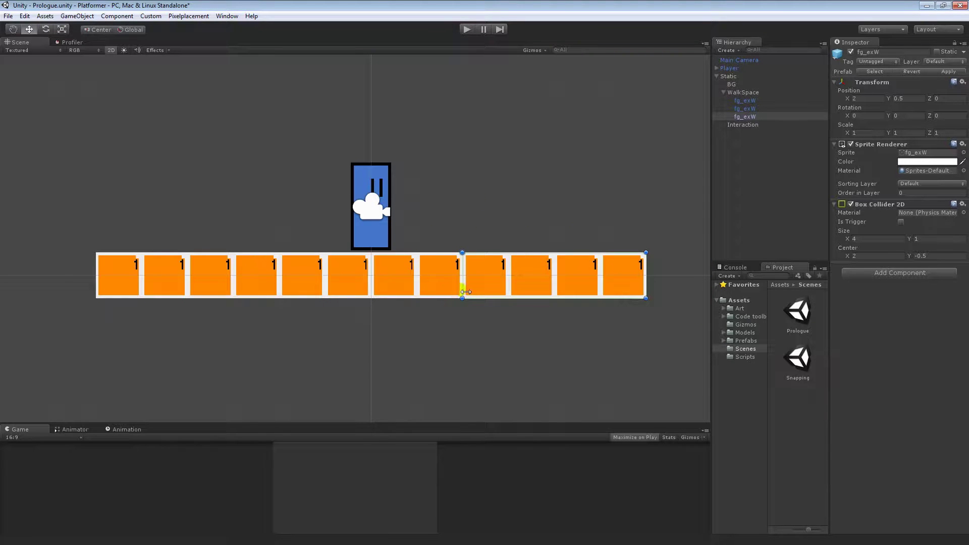
Step: Select the middle fg_exW floor strip and view the scene in 3D perspective again
left_click(435, 280)
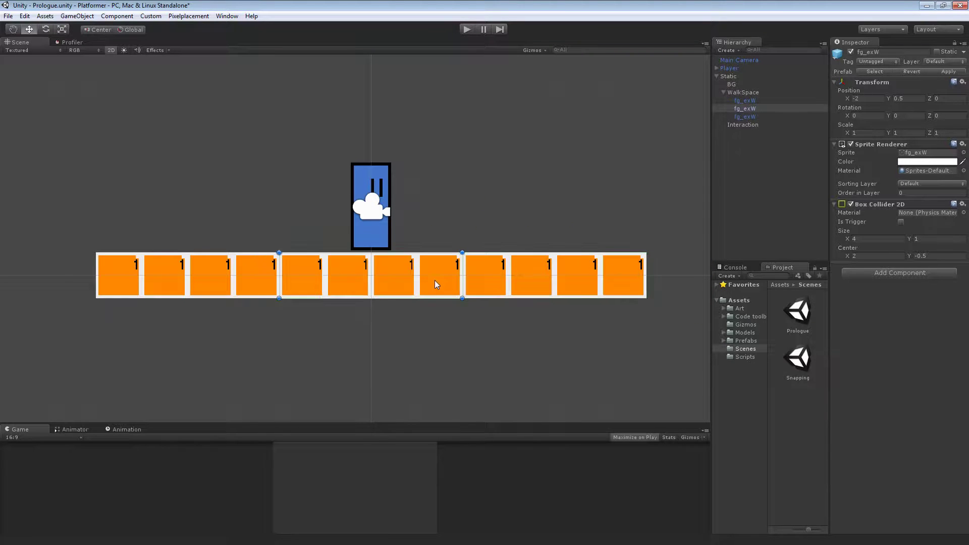
left_click(458, 258)
left_click(111, 50)
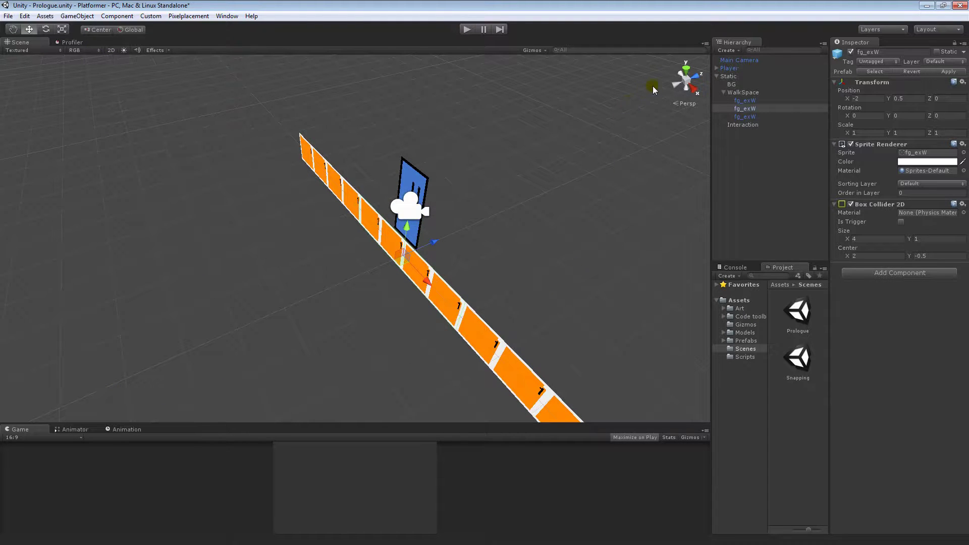
left_click_drag(534, 161, 508, 186, "alt")
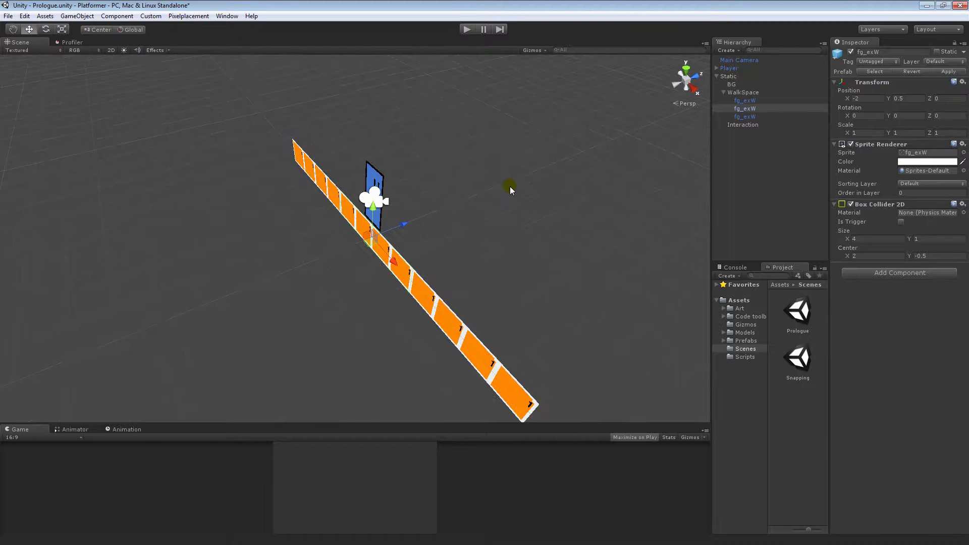
Step: Align the scene view to the back and switch it from perspective to orthographic projection
left_click(676, 87)
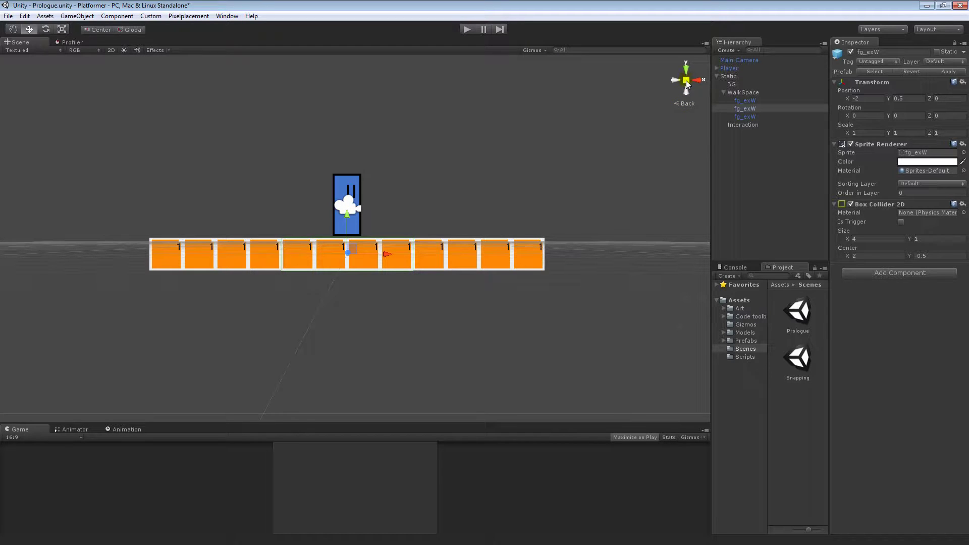
left_click(686, 80)
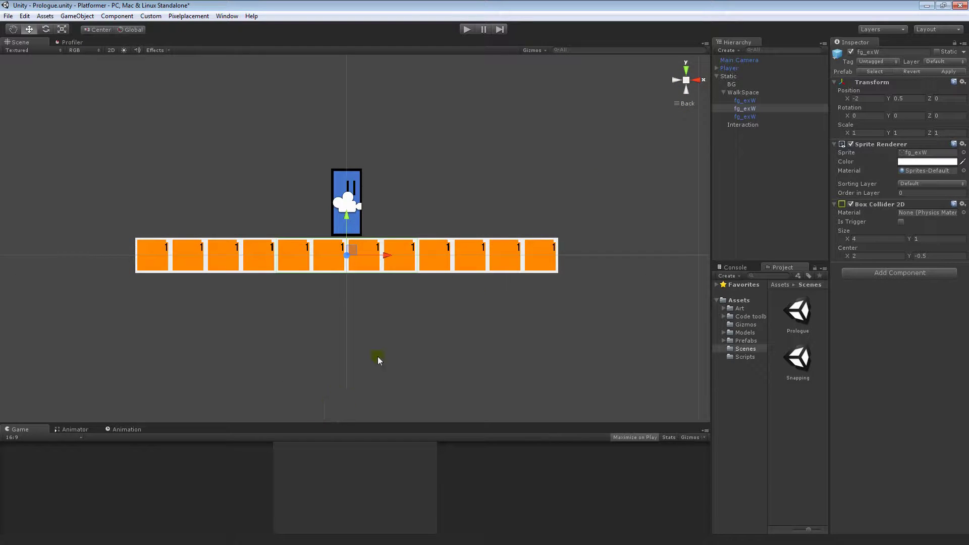
key("q")
key("w")
Step: Select the rightmost fg_exW floor strip and try moving it freely, undoing the move
left_click_drag(439, 230, 546, 162)
left_click(540, 247)
key("ctrl+z")
Step: Try rotating the rightmost fg_exW floor strip and stretching its X scale to 1.8, undoing each change
key("e")
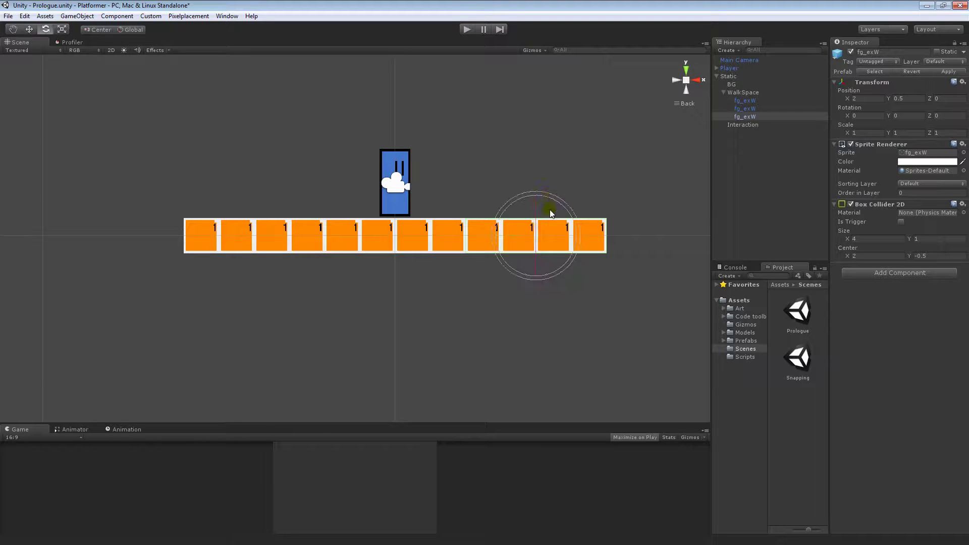
left_click_drag(550, 213, 609, 228)
key("ctrl+z")
key("r")
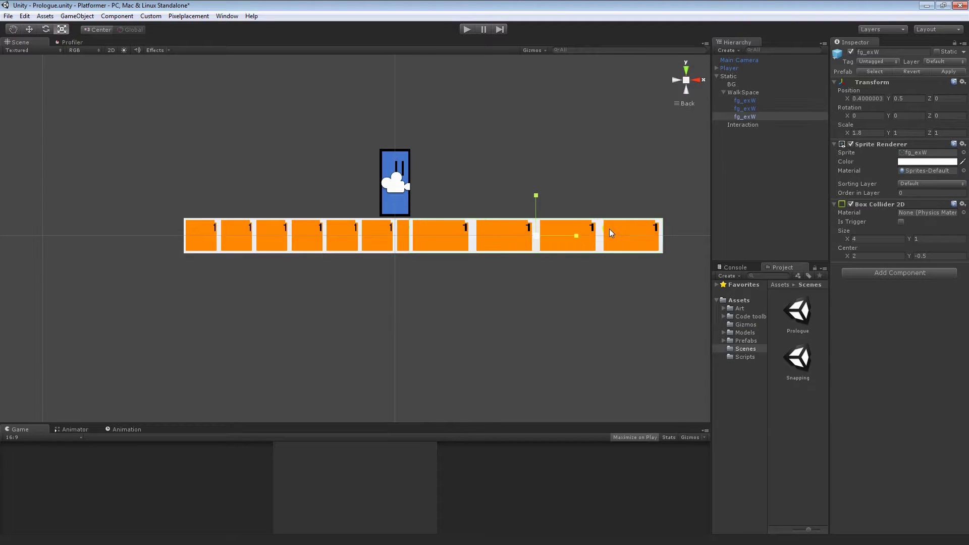
key("ctrl+z")
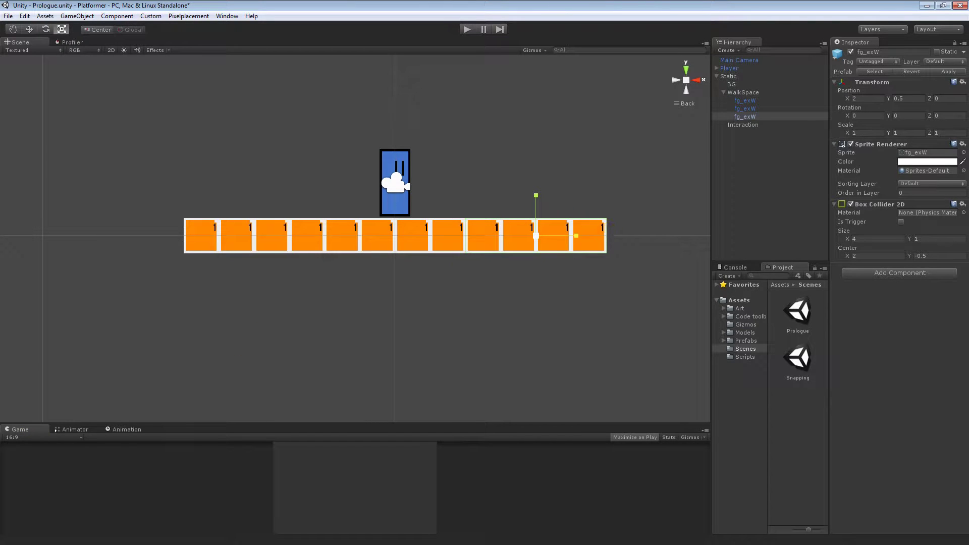
Step: Try moving the rightmost fg_exW floor strip up to Y 1.5 twice, undoing the move each time
middle_click_drag(515, 258, 510, 263)
key("w")
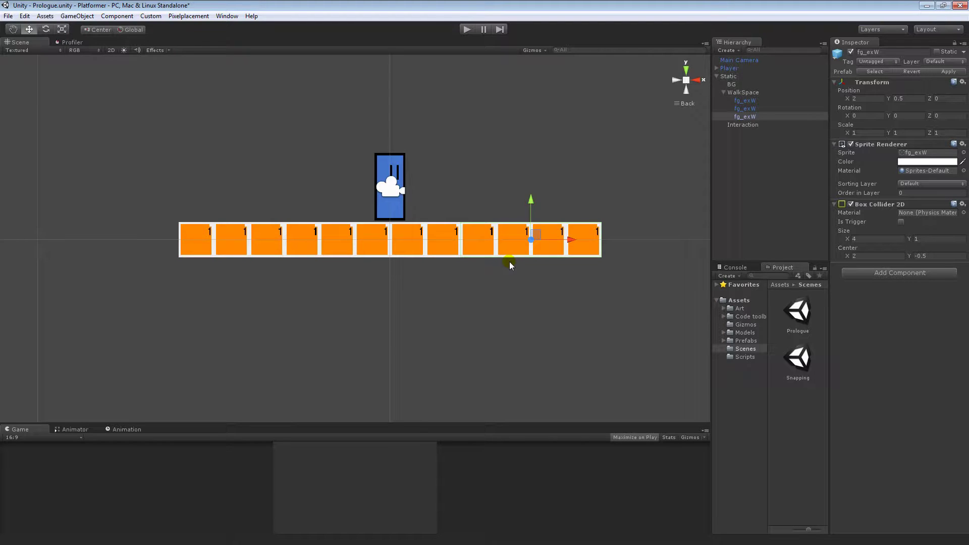
left_click_drag(534, 204, 537, 168)
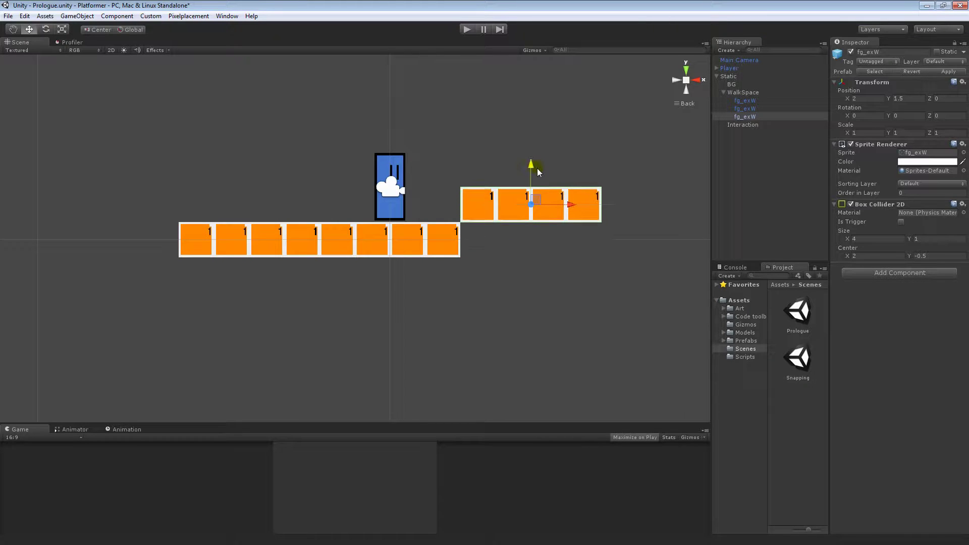
key("ctrl+z")
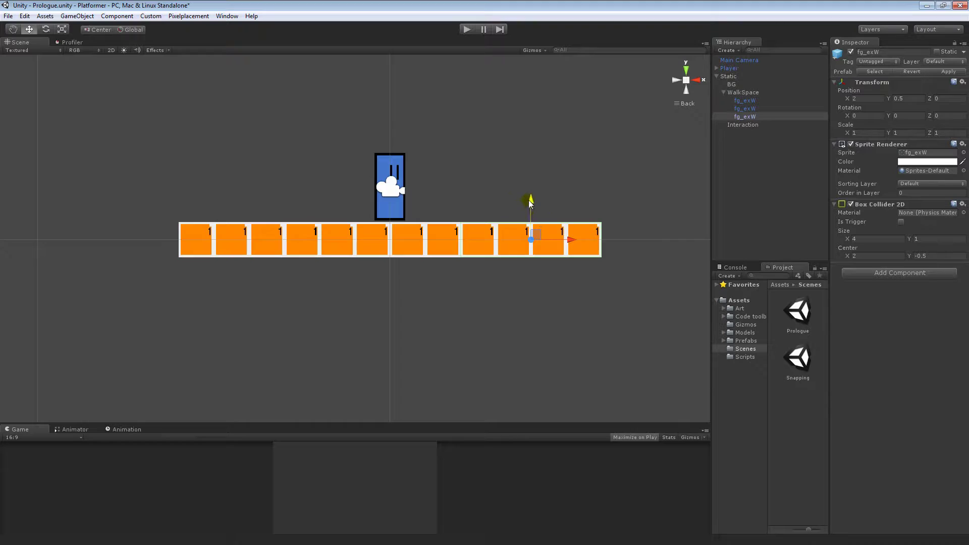
left_click_drag(530, 202, 539, 168)
key("ctrl+z")
Step: Try rotating the rightmost fg_exW floor strip and scaling it uniformly to 2, undoing the scaling
key("e")
left_click_drag(550, 207, 556, 126)
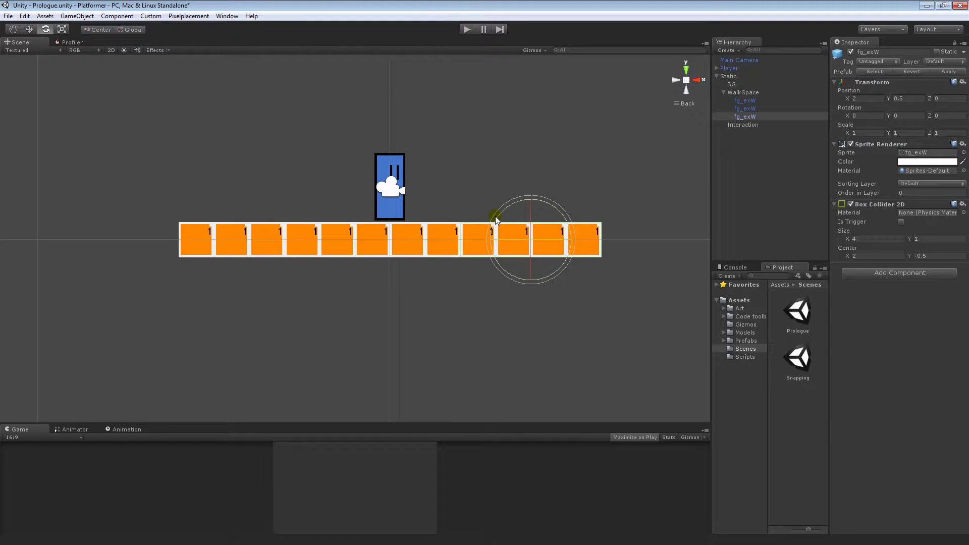
key("t")
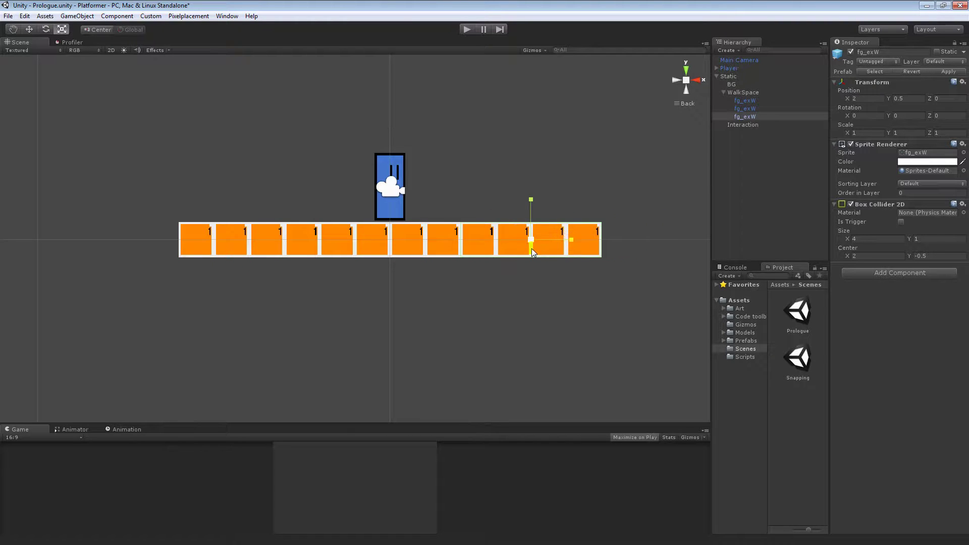
left_click_drag(532, 250, 554, 203)
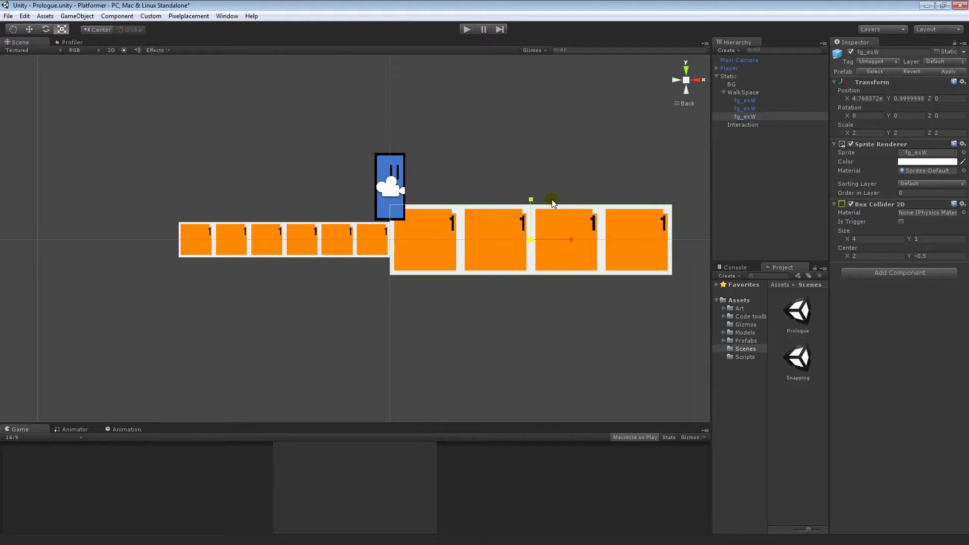
key("ctrl+z")
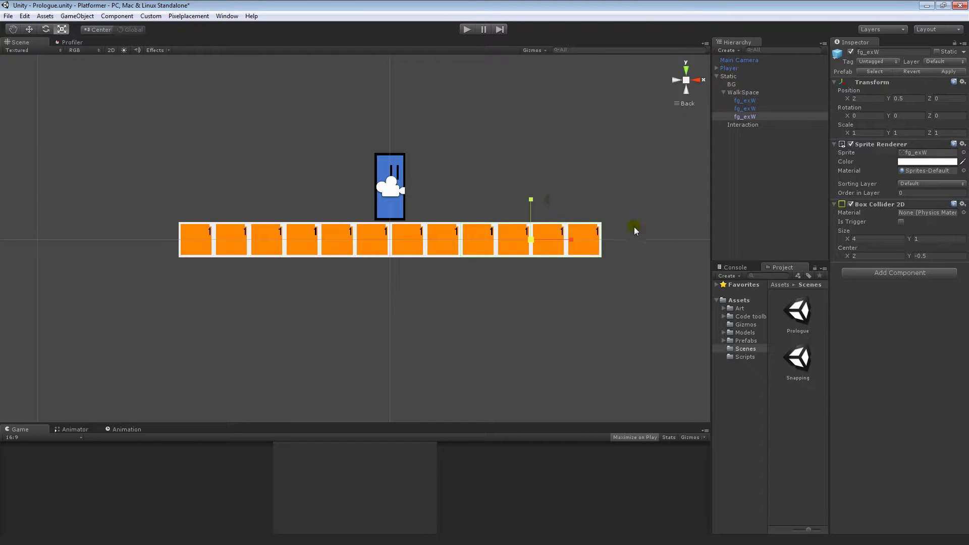
Step: Try another uniform scaling of the rightmost fg_exW floor strip and undo it
middle_click_drag(635, 227, 520, 233)
scroll(520, 233, "up", 1)
scroll(519, 233, "down", 1)
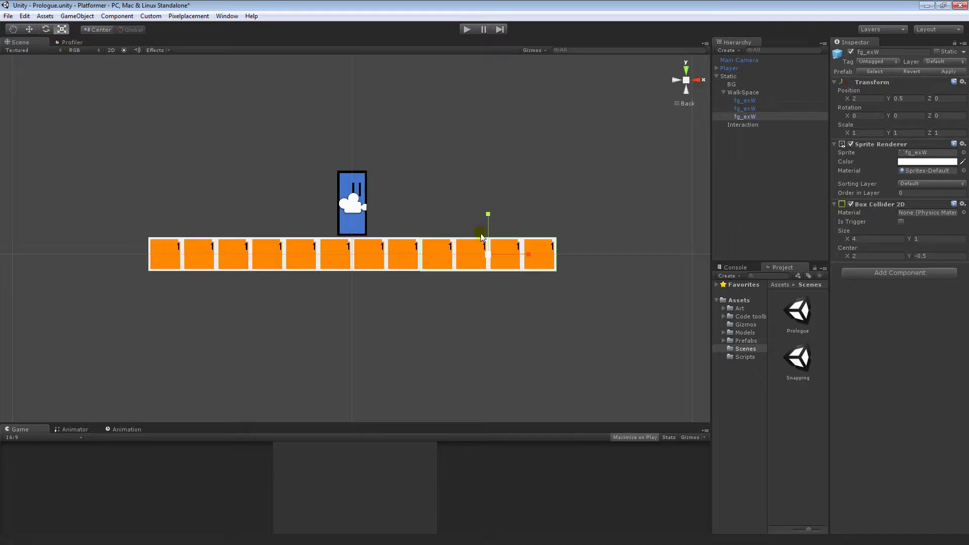
middle_click_drag(472, 249, 454, 266)
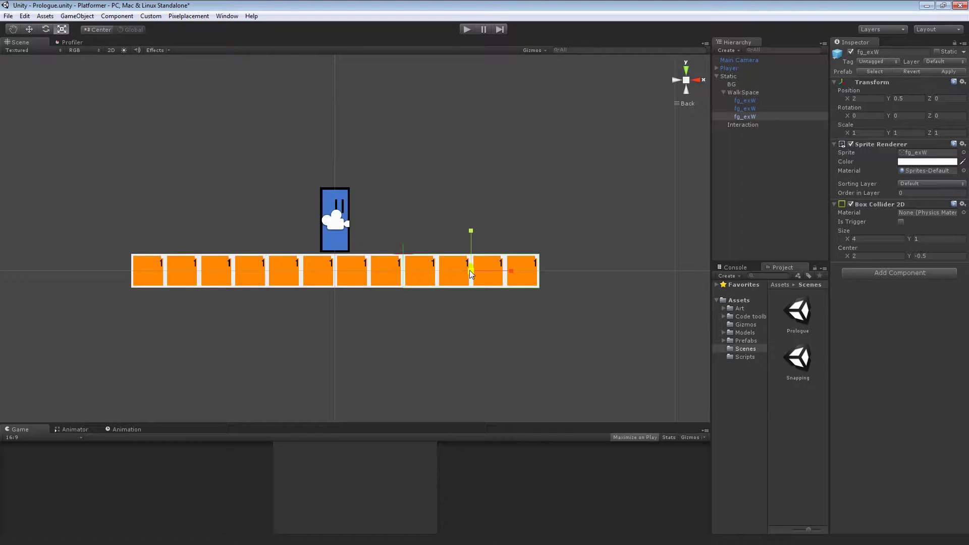
left_click_drag(470, 270, 545, 240)
key("ctrl+z")
Step: Move the rightmost fg_exW floor strip away to X 4.05, and vertex-snap it back against the middle strip at X 2, Y 0.5
key("w")
left_click_drag(464, 260, 561, 260)
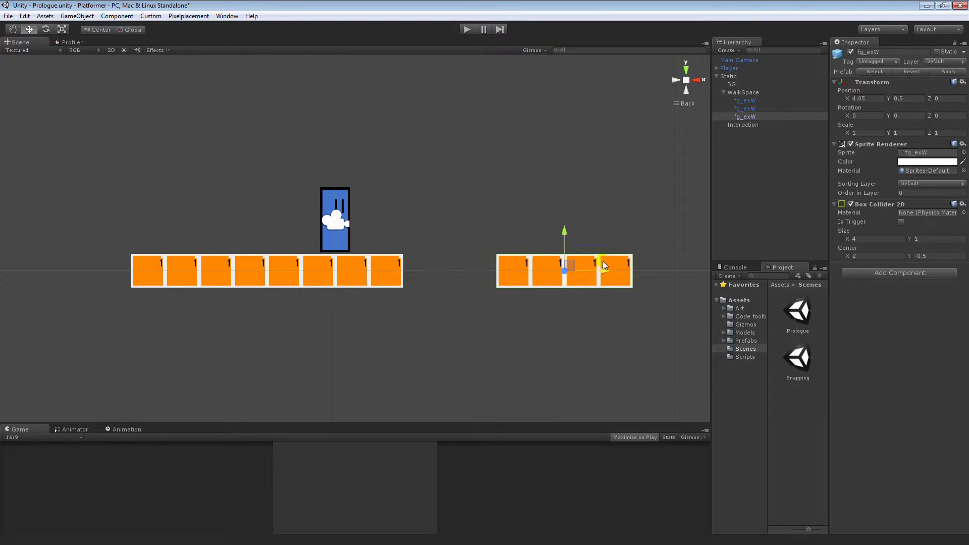
key("v")
left_click_drag(500, 263, 402, 263)
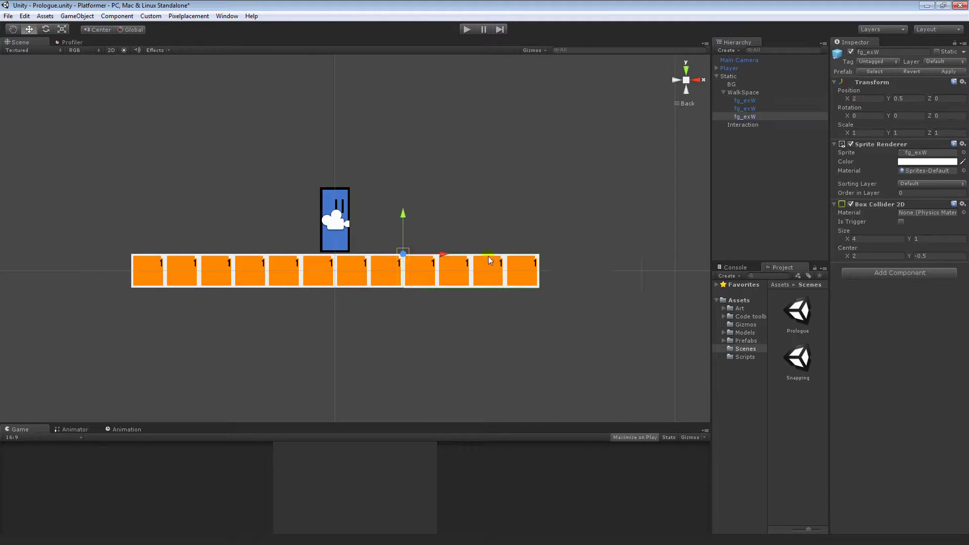
Step: Deselect the floor strip and save the Prologue scene
left_click(465, 195)
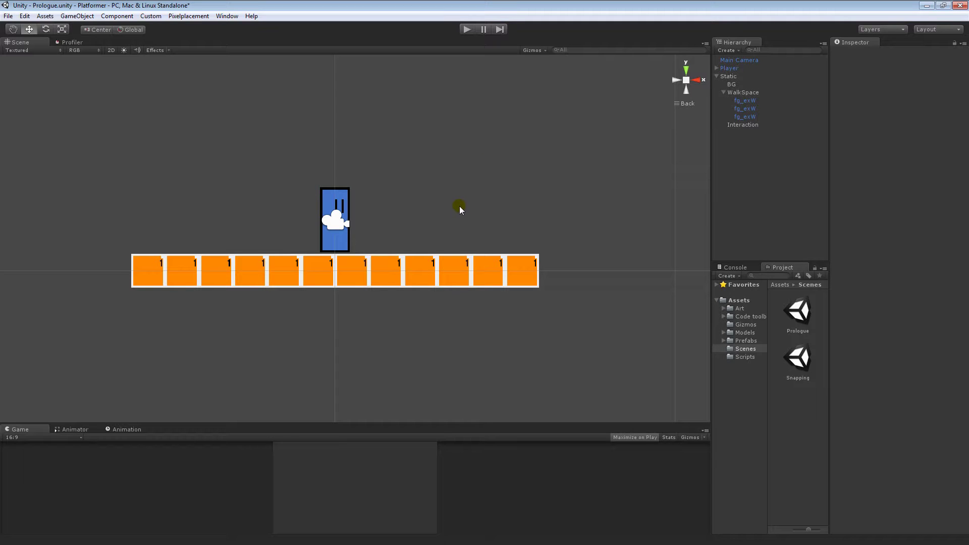
middle_click_drag(374, 190, 416, 189)
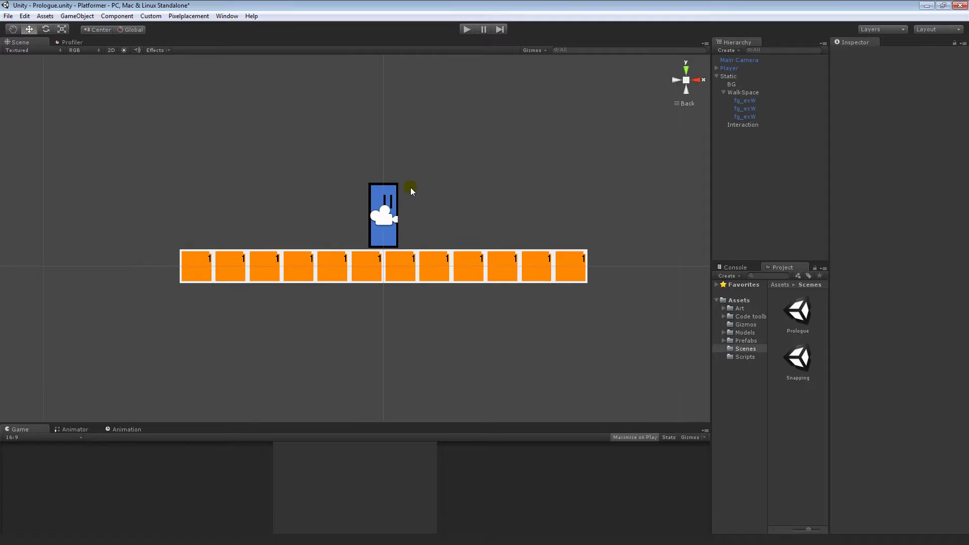
middle_click_drag(474, 251, 397, 186)
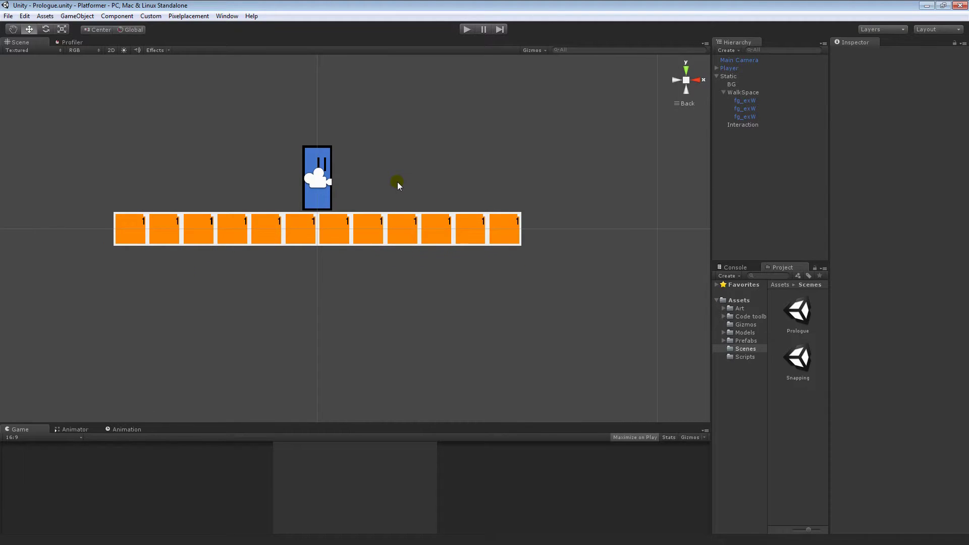
Step: Raise the rightmost fg_exW floor strip by 1 unit and vertex-snap the middle strip directly beneath it at X 2, Y 0.5
left_click(419, 218)
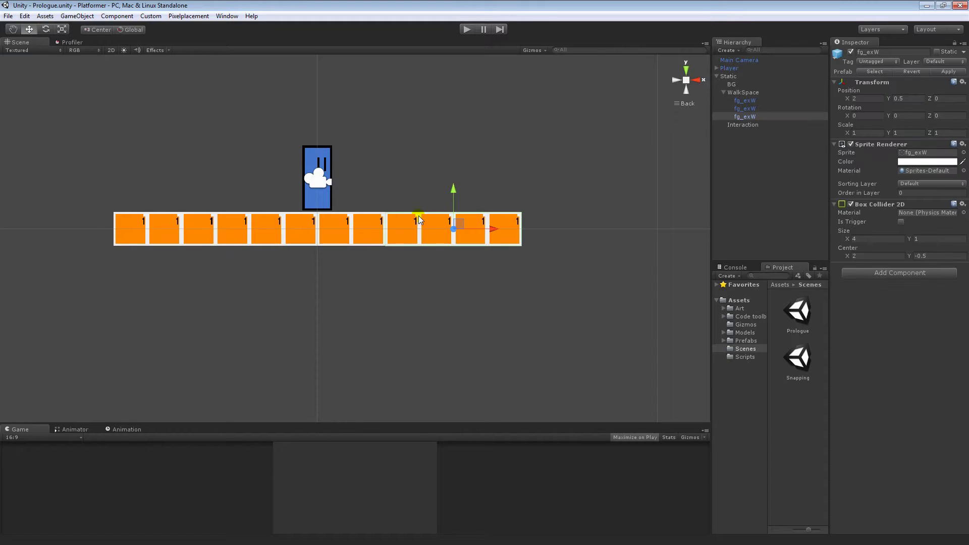
left_click_drag(454, 195, 465, 150)
left_click_drag(391, 201, 514, 214)
left_click(328, 222)
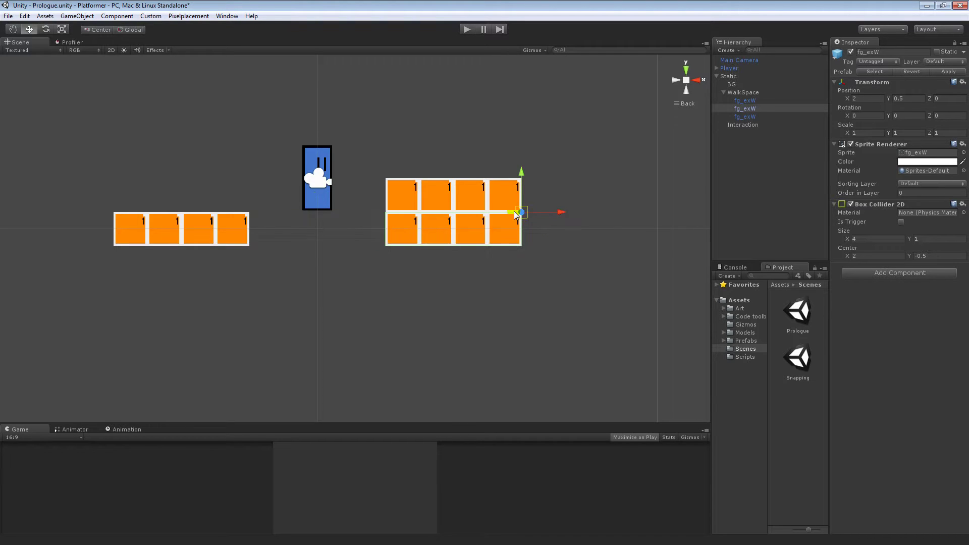
Step: Vertex-snap the leftmost fg_exW floor strip under the other two at X 2, Y -0.5, and deselect it
left_click(207, 238)
left_click_drag(208, 237, 480, 273)
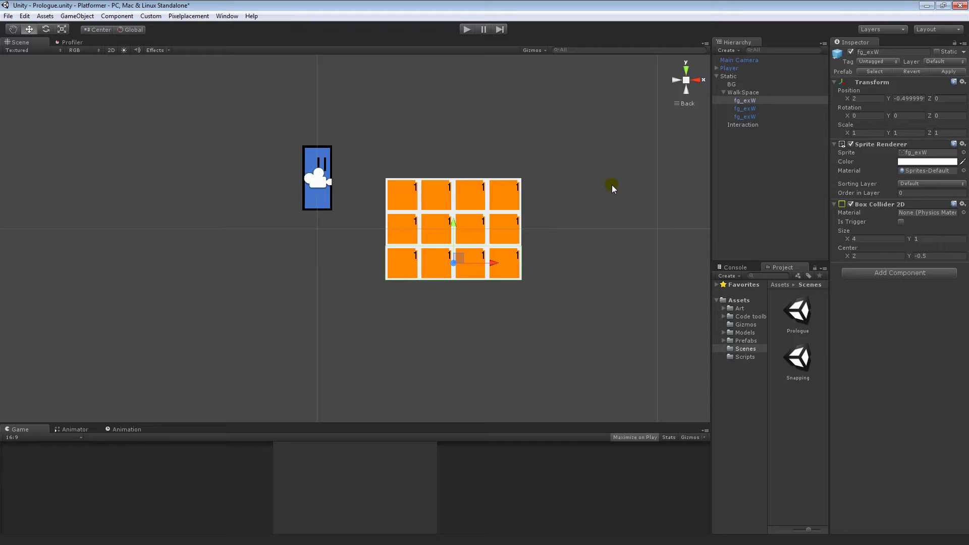
left_click(574, 196)
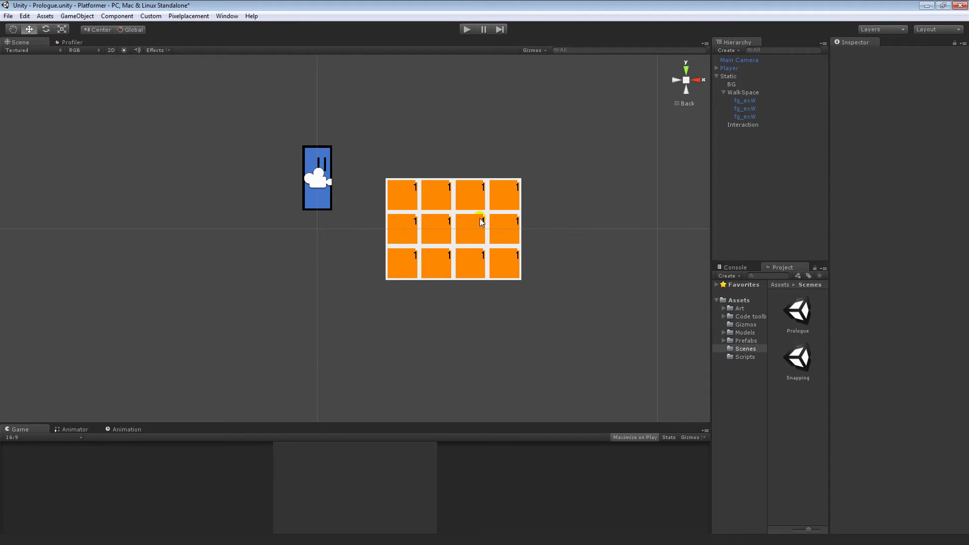
middle_click_drag(332, 213, 331, 244)
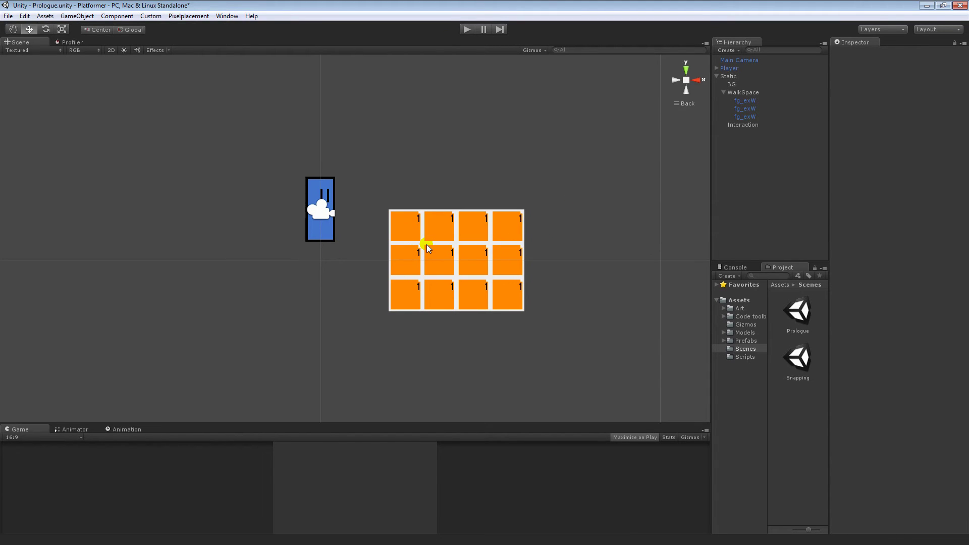